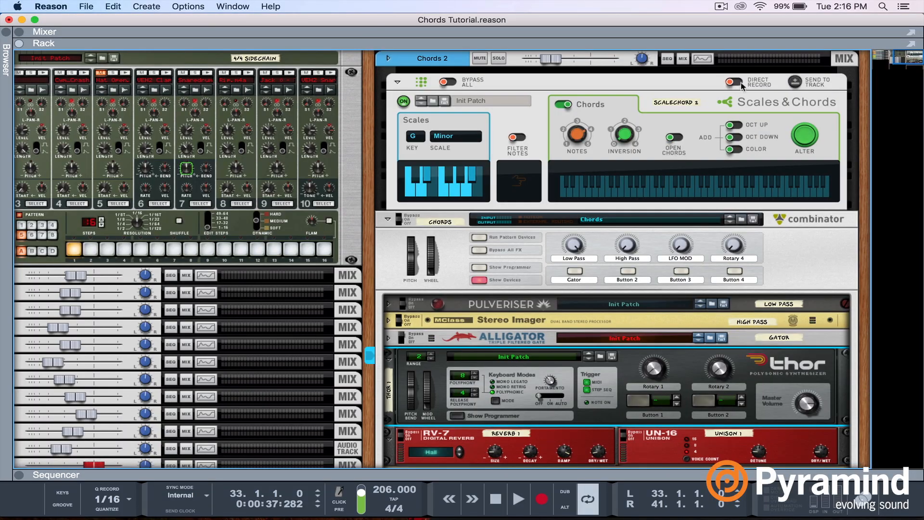
Step: Send the Scales & Chords output to the Chords track, and delete the Scales & Chords player device from the rack
click(793, 83)
click(537, 123)
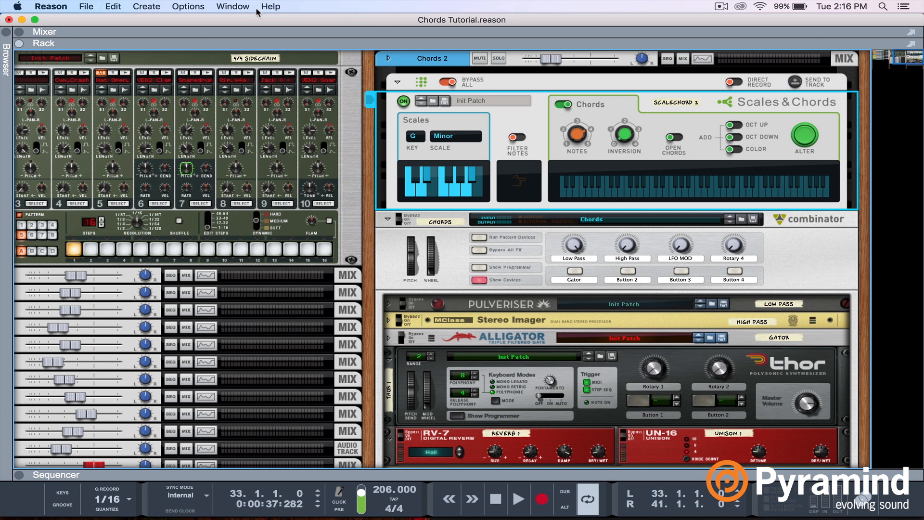
right_click(528, 122)
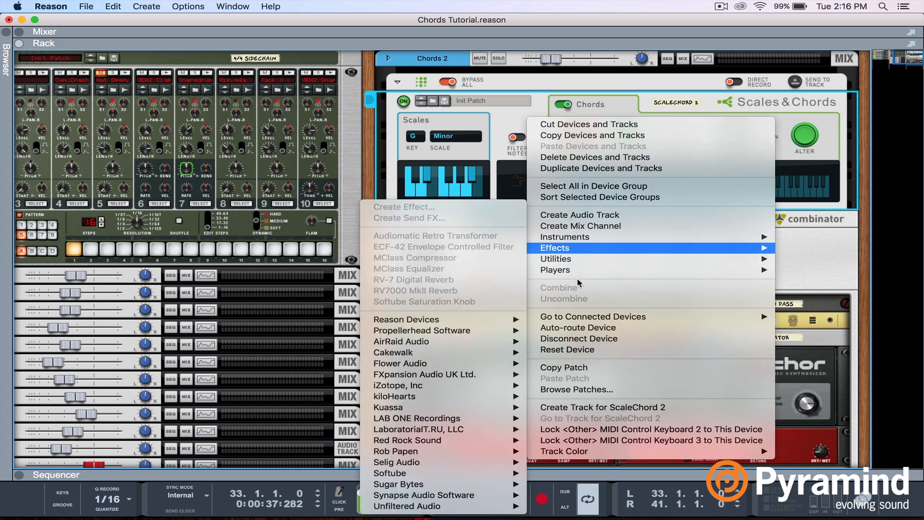
click(567, 158)
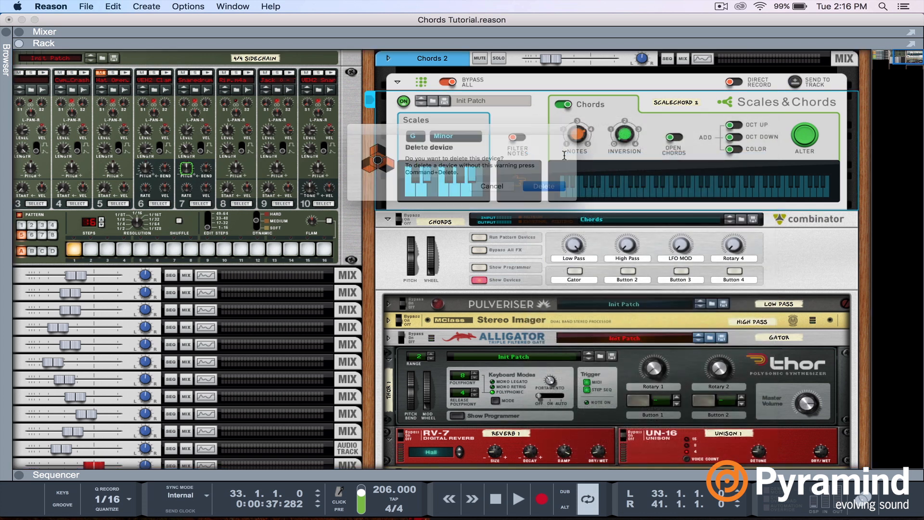
click(552, 191)
Step: Show the sequencer and move the striped clip on the lower Chords note lane from bar 33 to bar 41
click(214, 6)
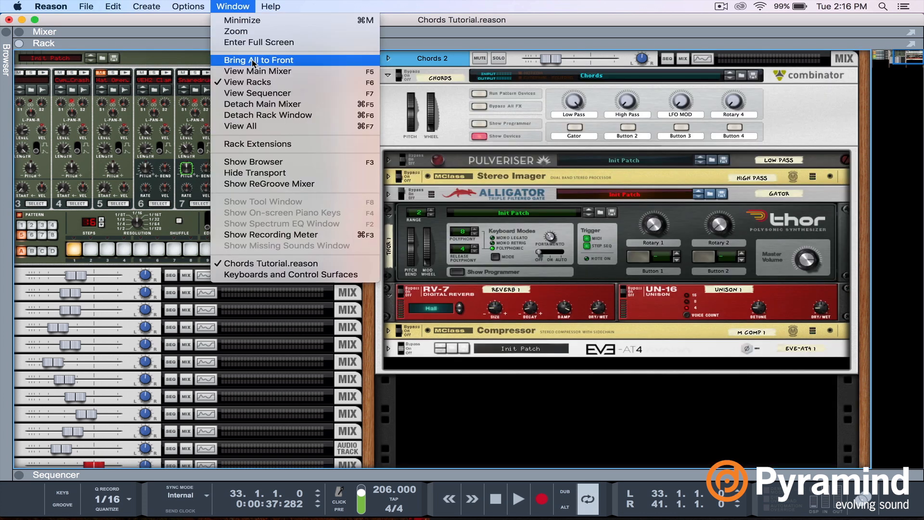
click(263, 92)
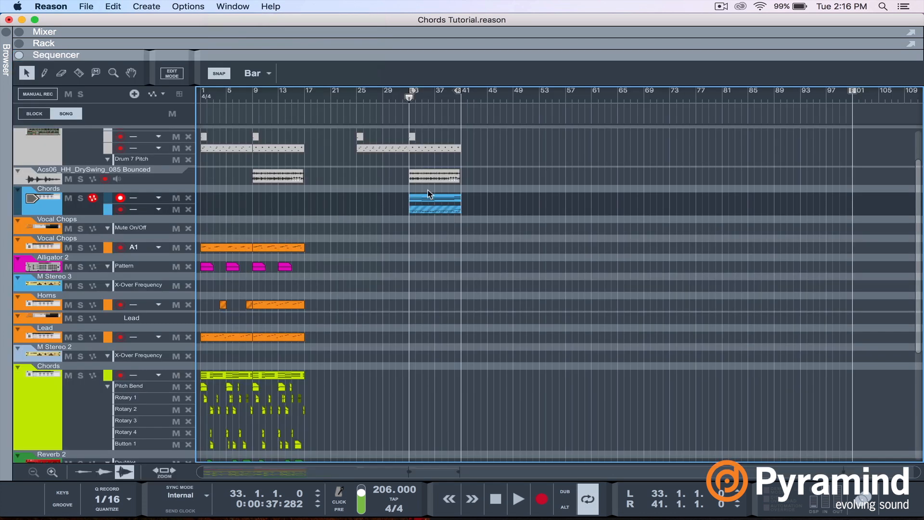
drag(434, 210, 487, 210)
Step: Open the generated chord clip at bar 33 for note editing, with the playhead at bar 33 and the full clip in view
click(442, 199)
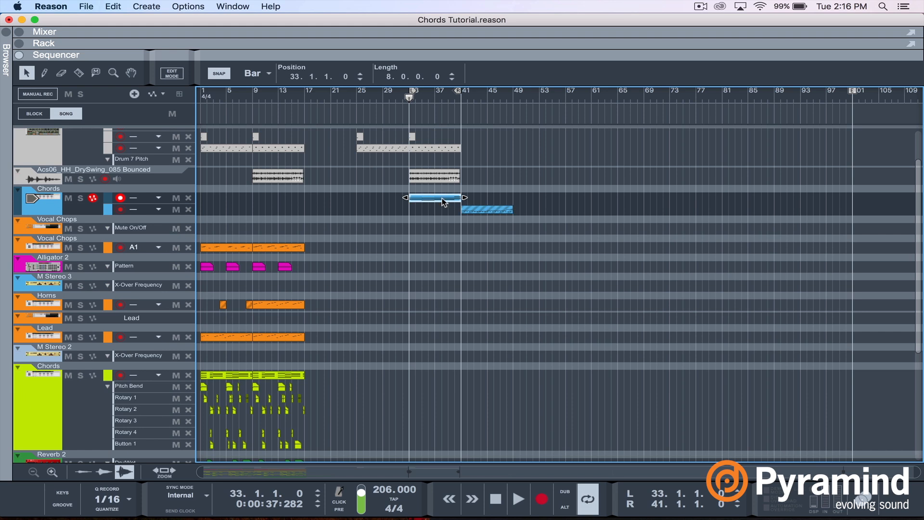
drag(918, 472, 650, 392)
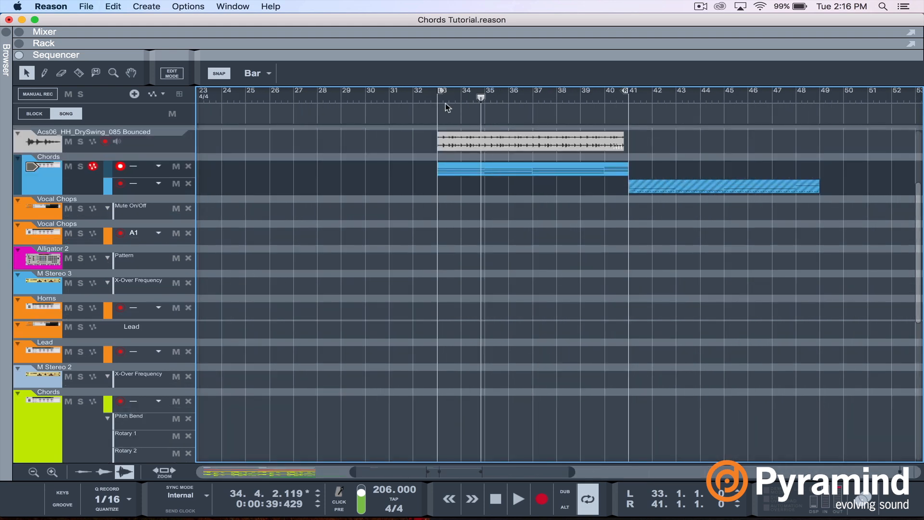
click(436, 98)
double_click(479, 171)
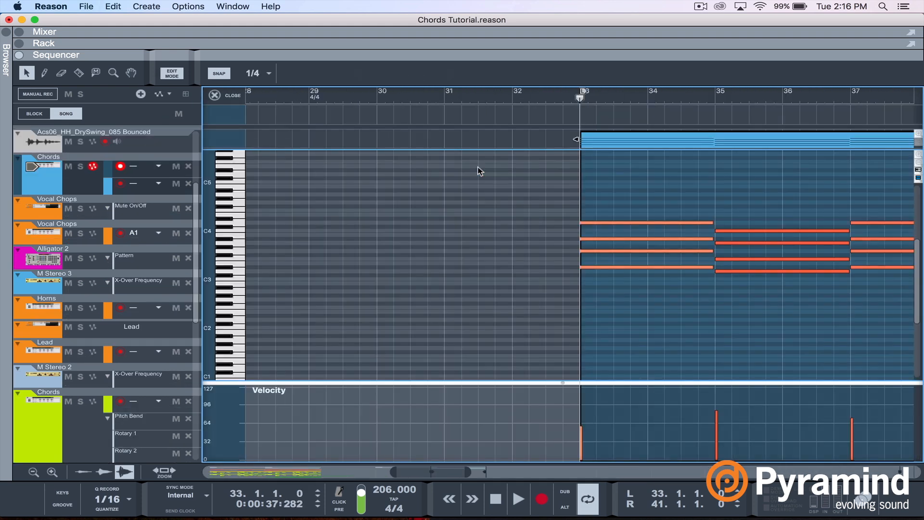
drag(465, 472, 488, 470)
Step: Slice the sustained chords across bars 33–39 with the Razor tool on the 1/4 grid, remove slices to leave rhythmic gaps, and audition the result
click(80, 73)
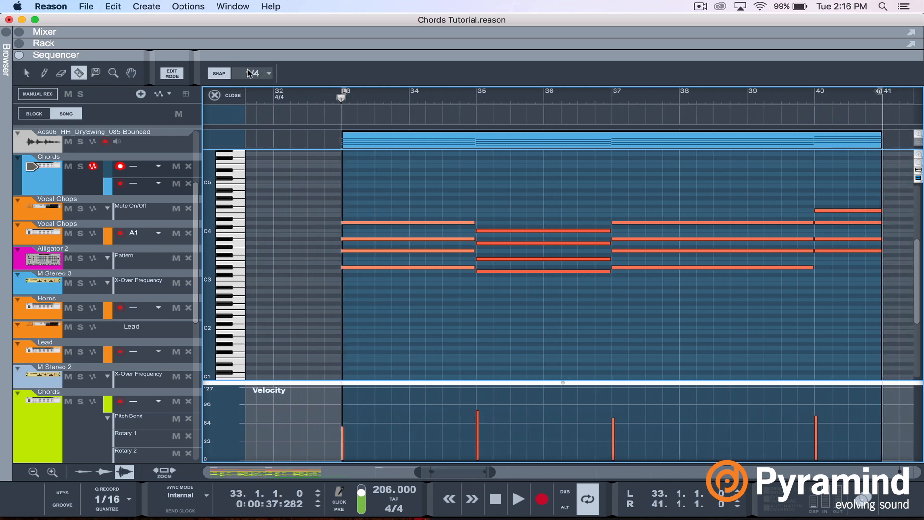
drag(379, 223, 378, 289)
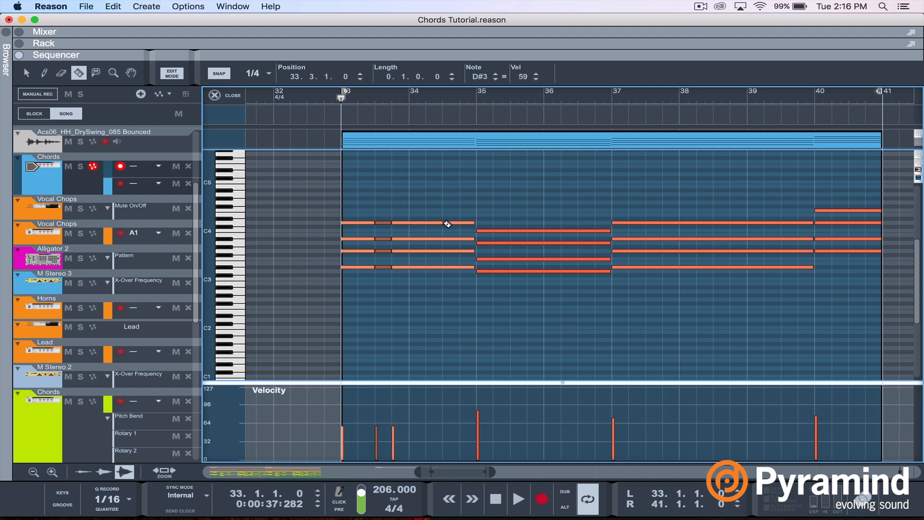
drag(481, 231, 497, 279)
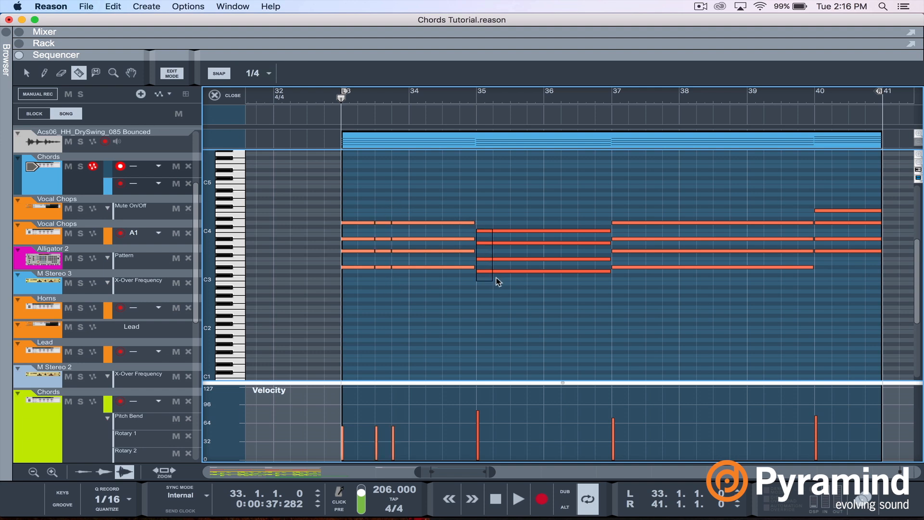
drag(597, 229, 609, 277)
drag(646, 212, 665, 283)
drag(798, 213, 816, 284)
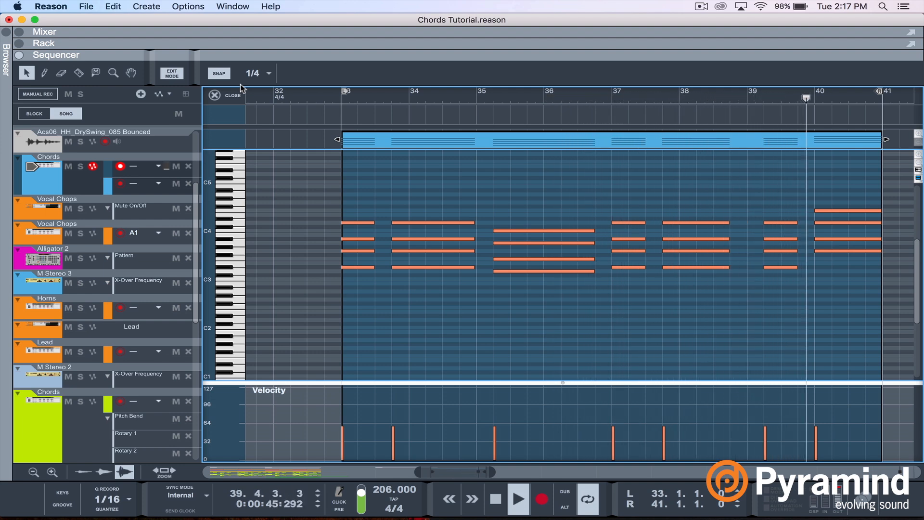
key(space)
Step: Close the note editor and delete the lower Chords note lane together with its clip
click(216, 96)
click(363, 200)
click(189, 183)
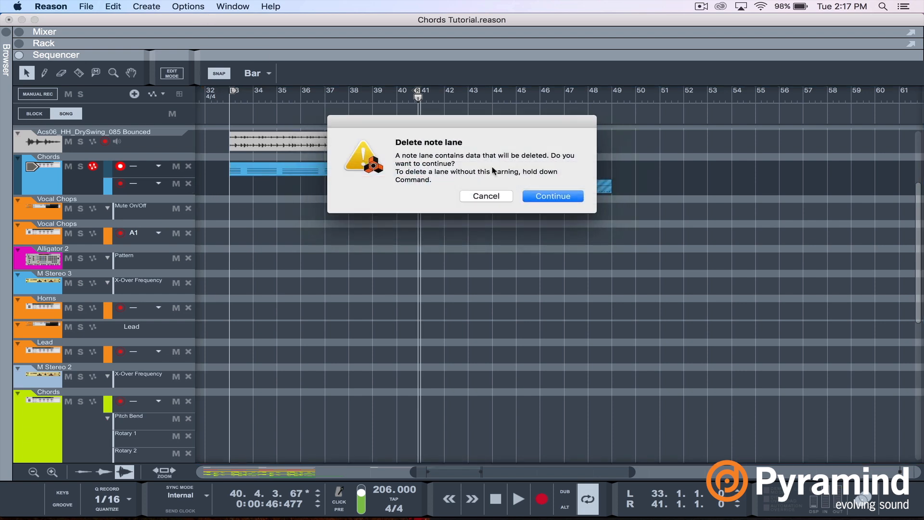
click(582, 197)
Step: Return to the rack and audition the Low Pass rotary on the Chords Combinator
click(229, 7)
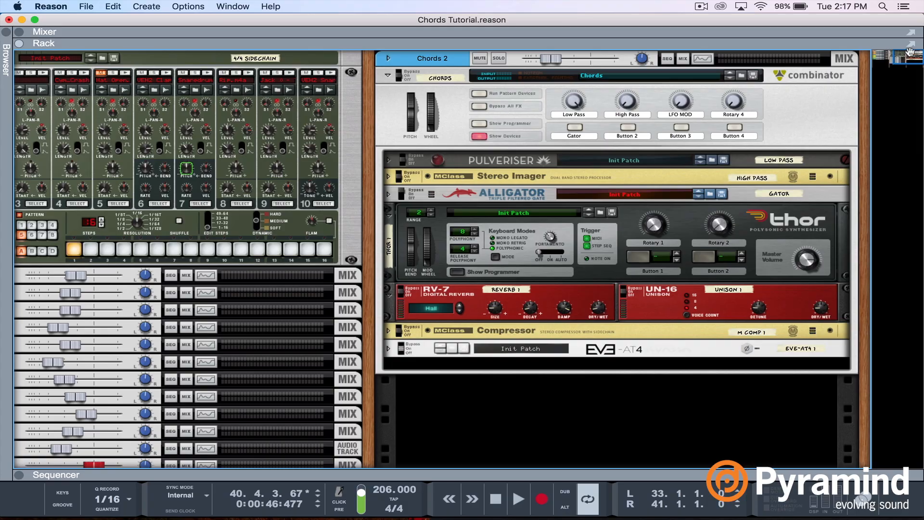
click(456, 102)
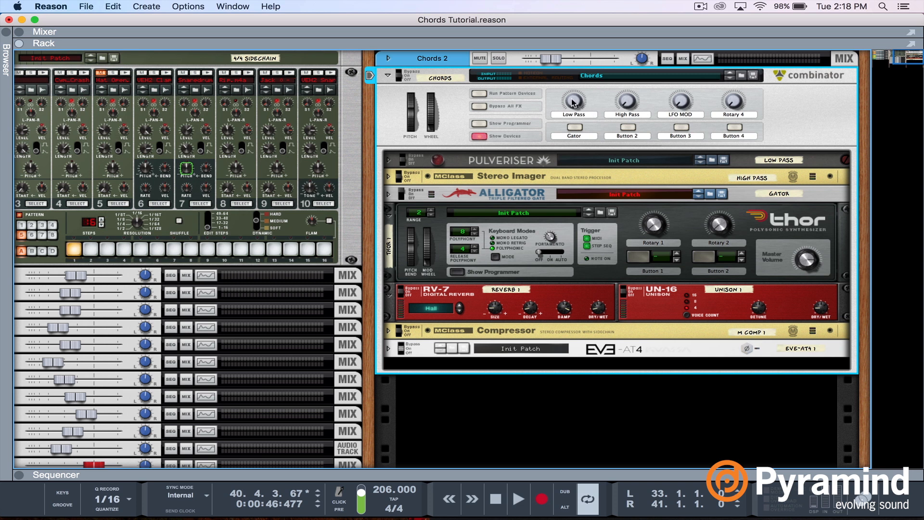
mouse_move(577, 100)
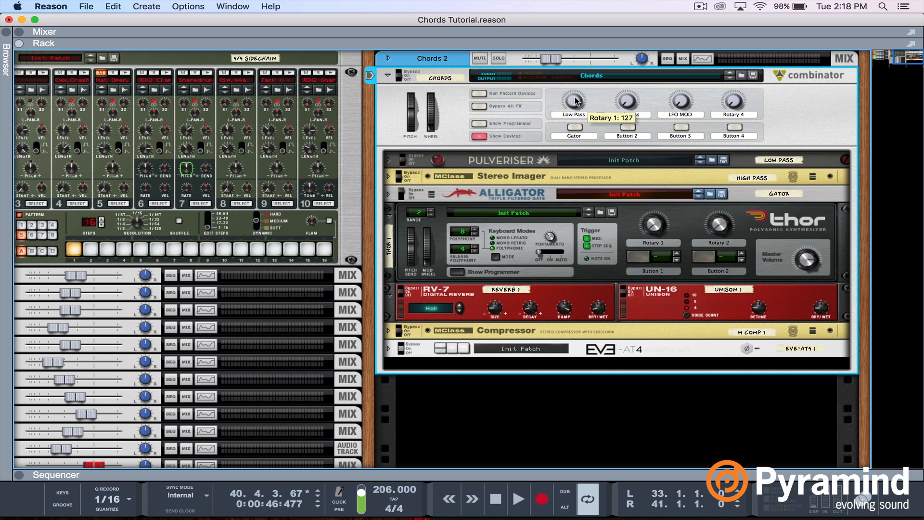
mouse_move(574, 100)
mouse_down()
mouse_move(571, 118)
mouse_move(575, 84)
mouse_move(577, 113)
mouse_move(586, 87)
mouse_up()
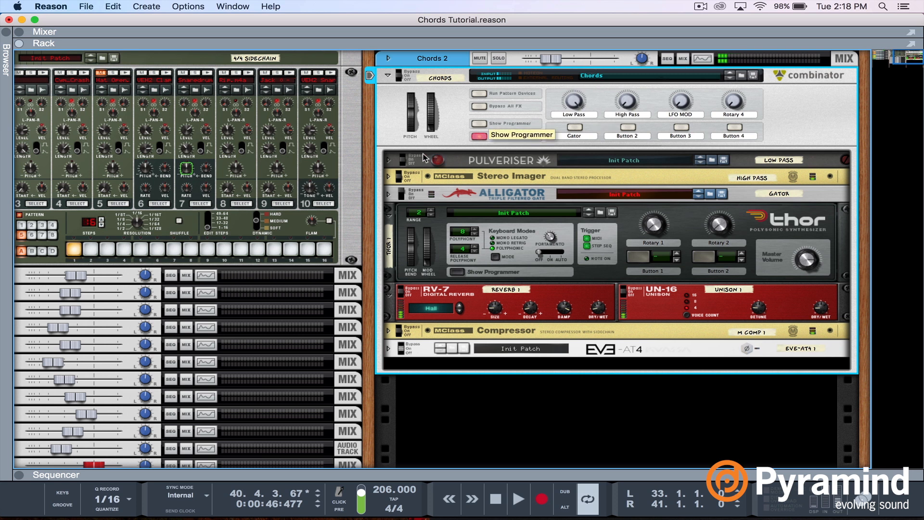
Step: Unfold the Low Pass Pulveriser to examine its filter alongside the Combinator's Low Pass rotary, and fold it again
click(388, 160)
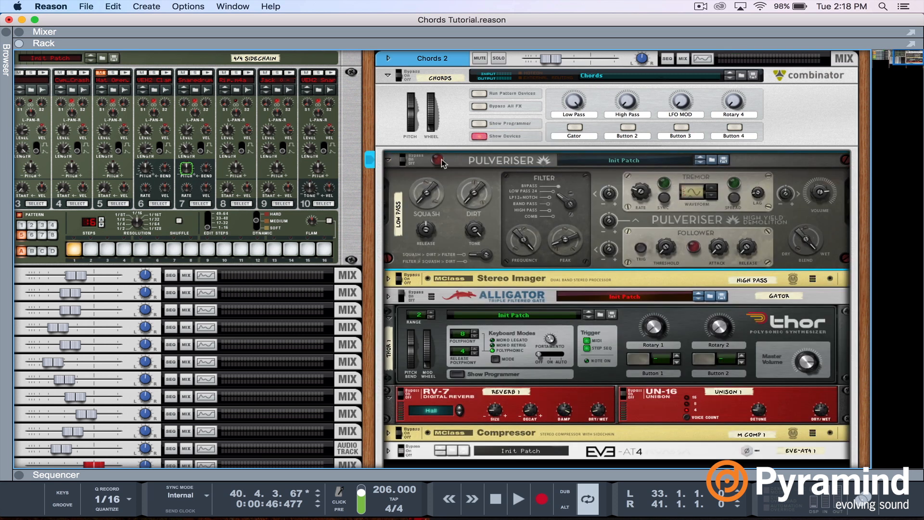
click(574, 99)
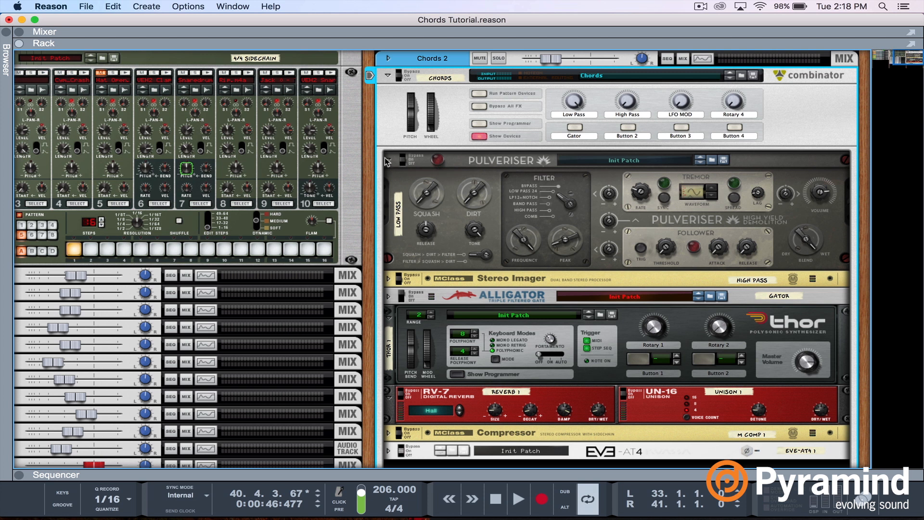
click(387, 160)
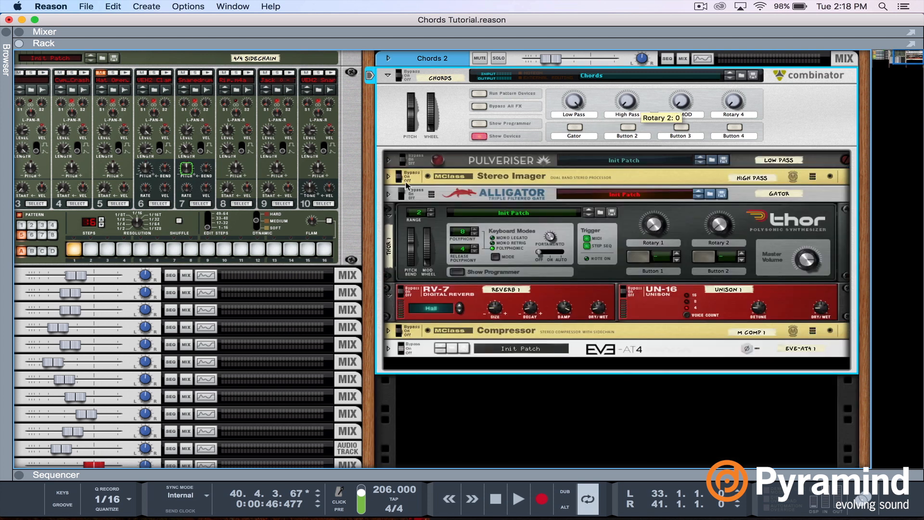
Step: Unfold the High Pass Stereo Imager, audition the Combinator's High Pass rotary, and fold the device again
click(388, 177)
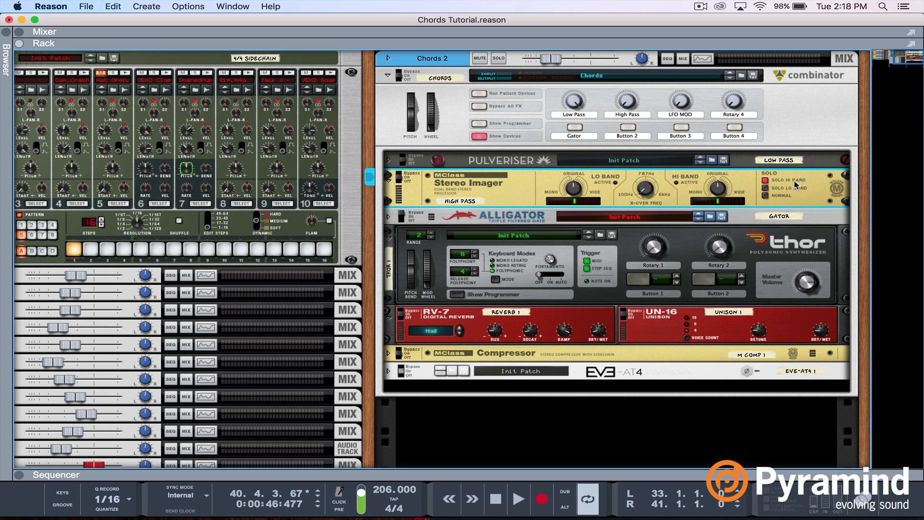
mouse_move(625, 98)
mouse_down()
mouse_move(625, 75)
mouse_move(622, 146)
mouse_move(621, 114)
mouse_up()
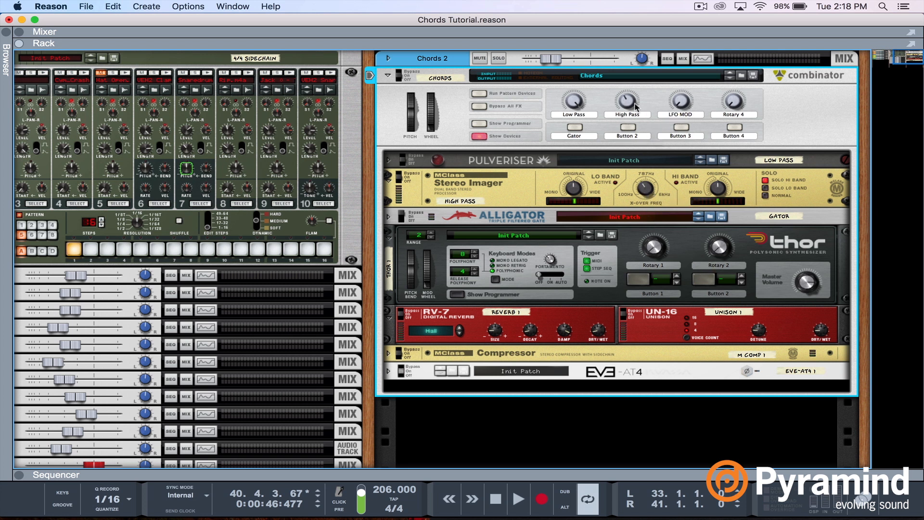
mouse_move(627, 101)
mouse_down()
mouse_move(627, 81)
mouse_move(627, 94)
mouse_up()
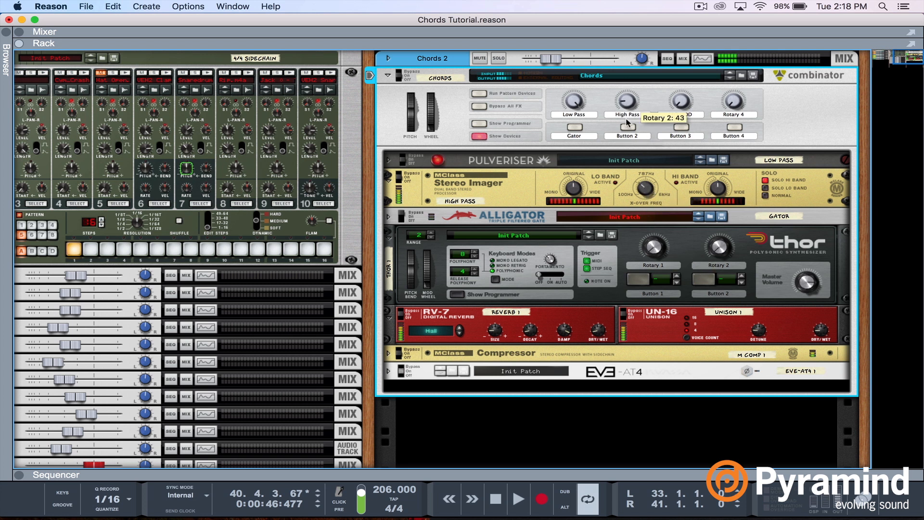
click(390, 181)
click(390, 180)
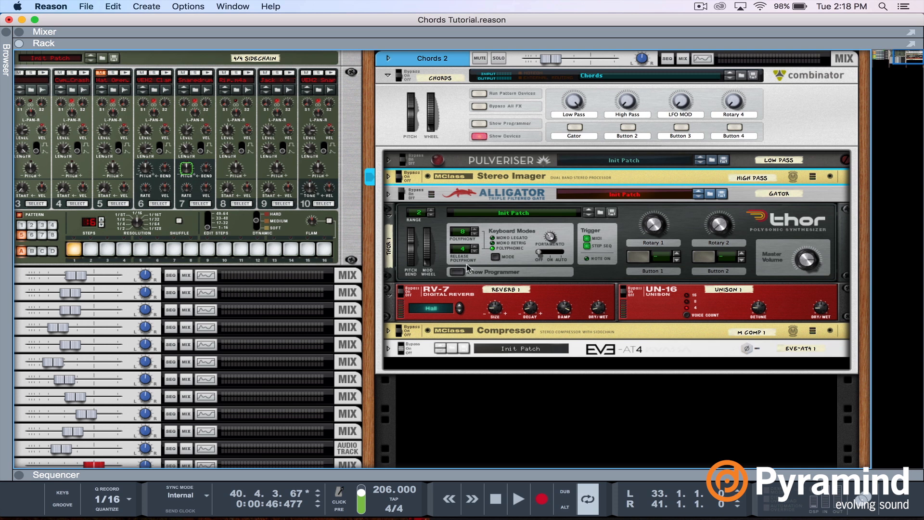
Step: Audition the Combinator's Gator button by switching it on and off, and select the Alligator device it controls
click(591, 277)
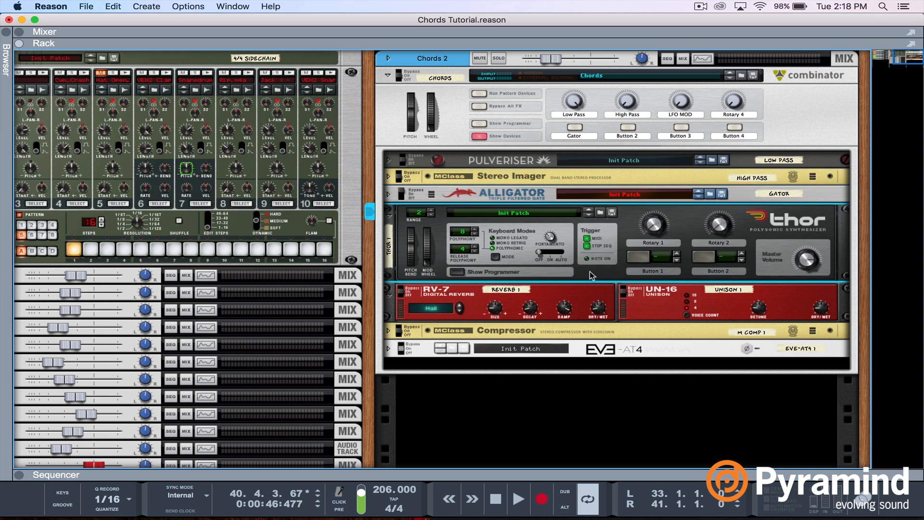
click(575, 128)
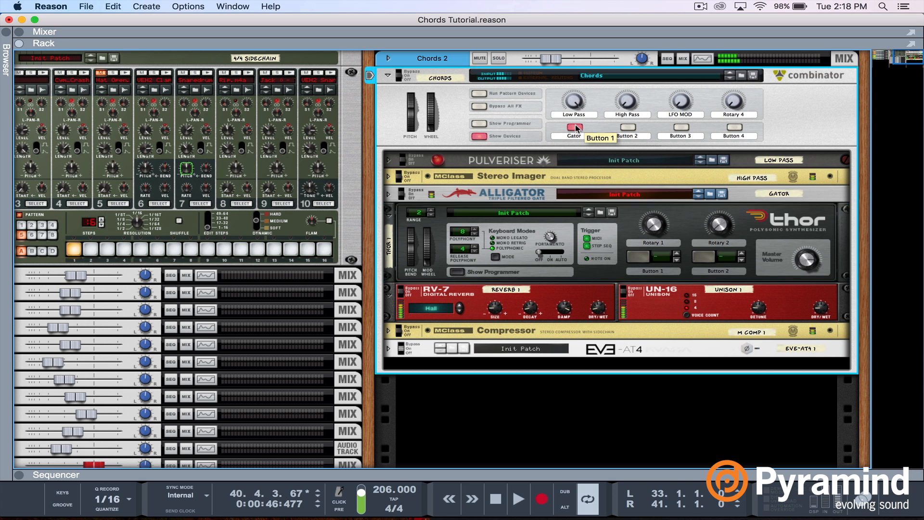
click(576, 128)
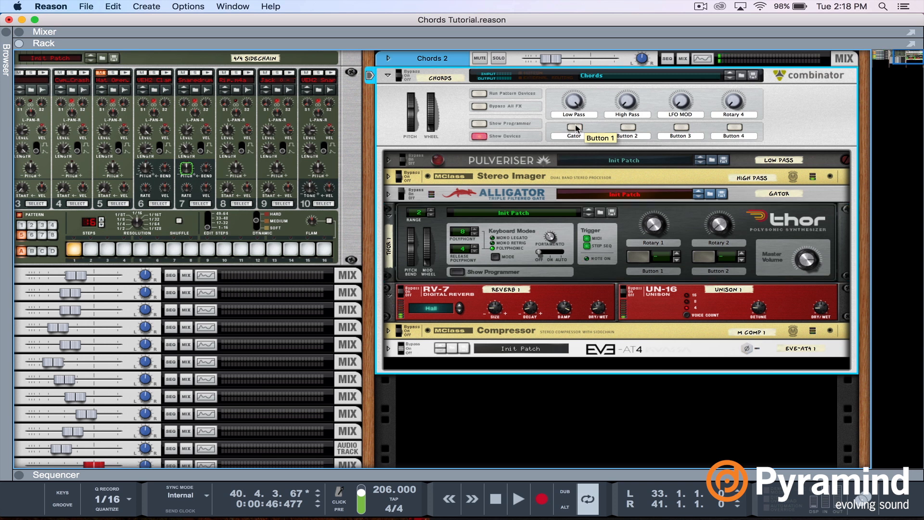
click(422, 194)
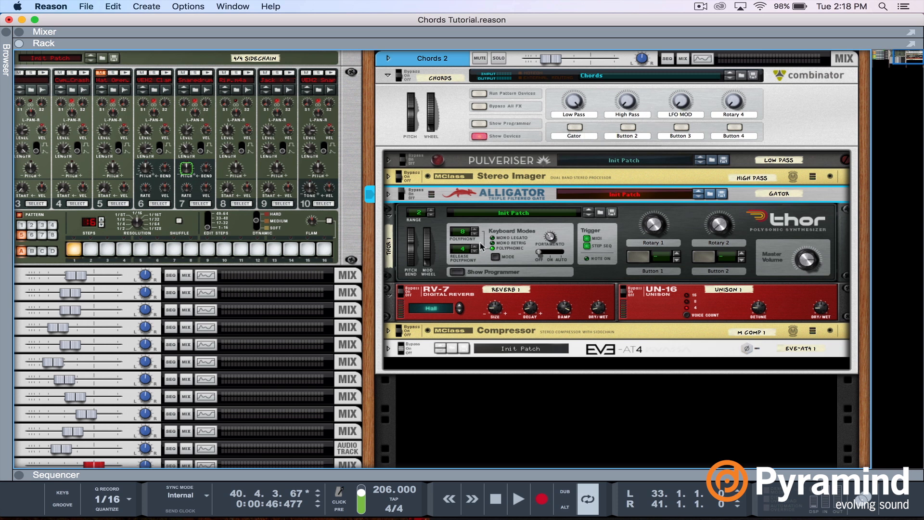
Step: Show Thor's programmer and try out the Combinator's LFO MOD rotary
click(464, 273)
scroll(660, 146, up, 5)
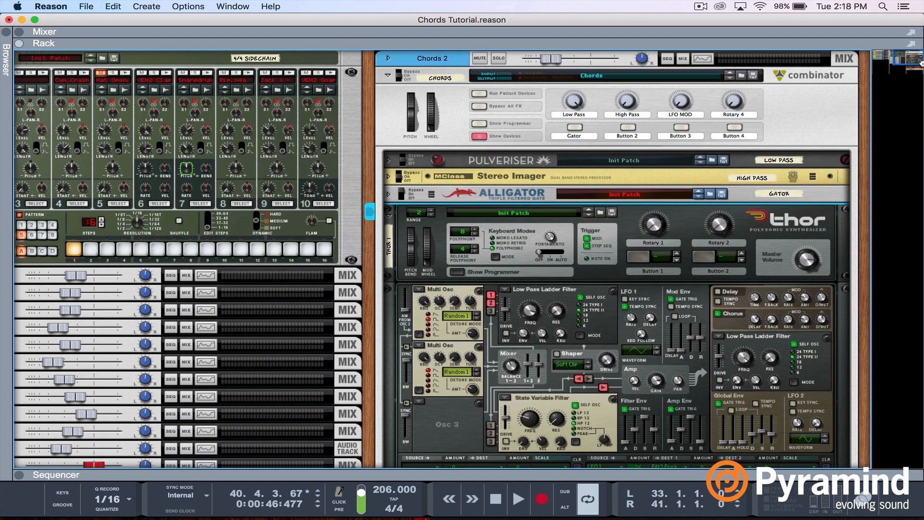
drag(923, 63, 900, 57)
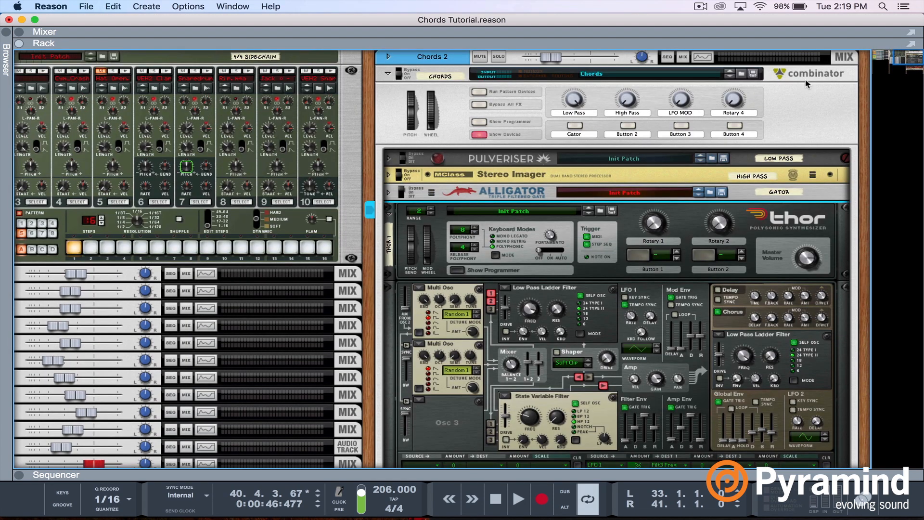
click(682, 101)
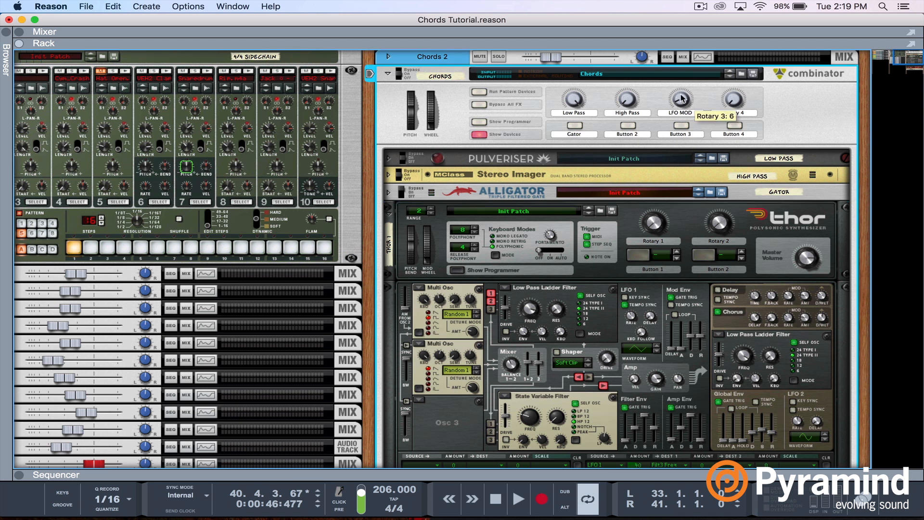
Step: Examine how the LFO MOD rotary controls the LFO1 to Filter 3 frequency amount in Thor's modulation matrix
drag(900, 62, 901, 64)
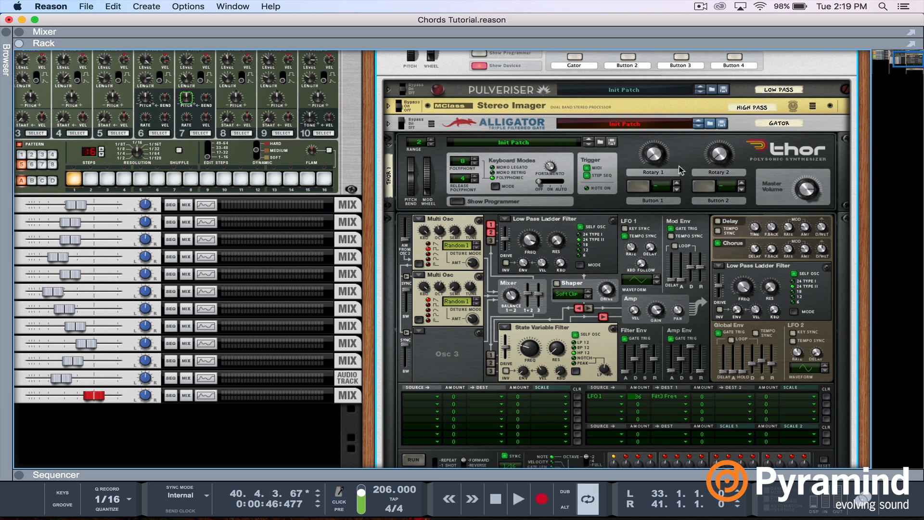
drag(898, 65, 898, 60)
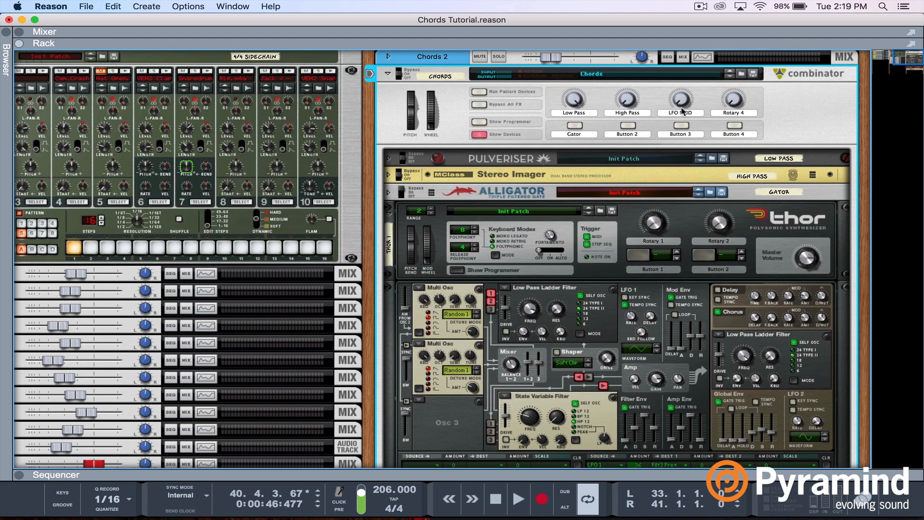
drag(898, 61, 899, 65)
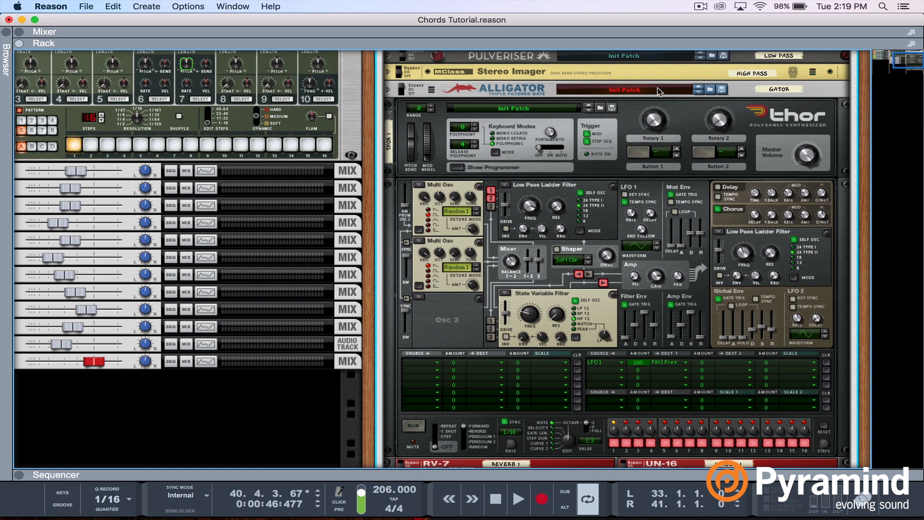
drag(909, 63, 907, 59)
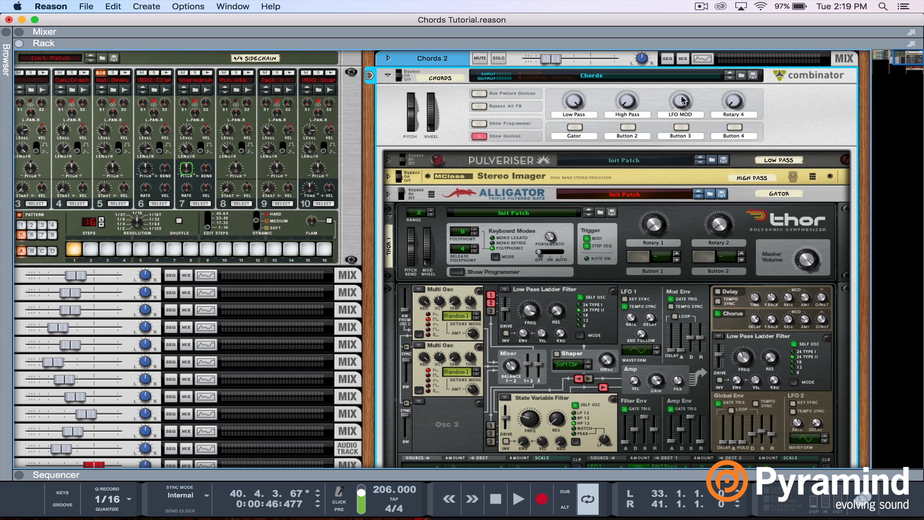
Step: Audition the Combinator's LFO MOD rotary by turning it up to its maximum of 127 and watching Thor's modulation matrix
drag(683, 100, 685, 74)
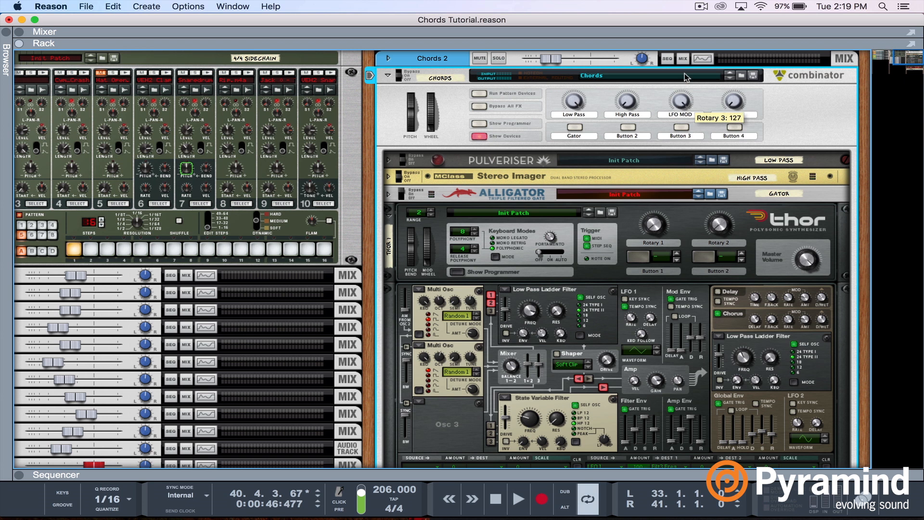
scroll(683, 102, down, 2)
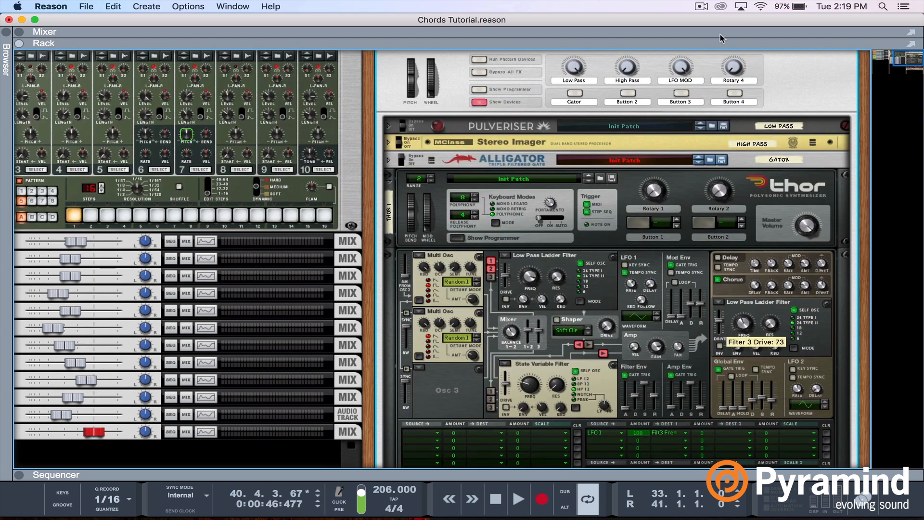
drag(680, 67, 673, 45)
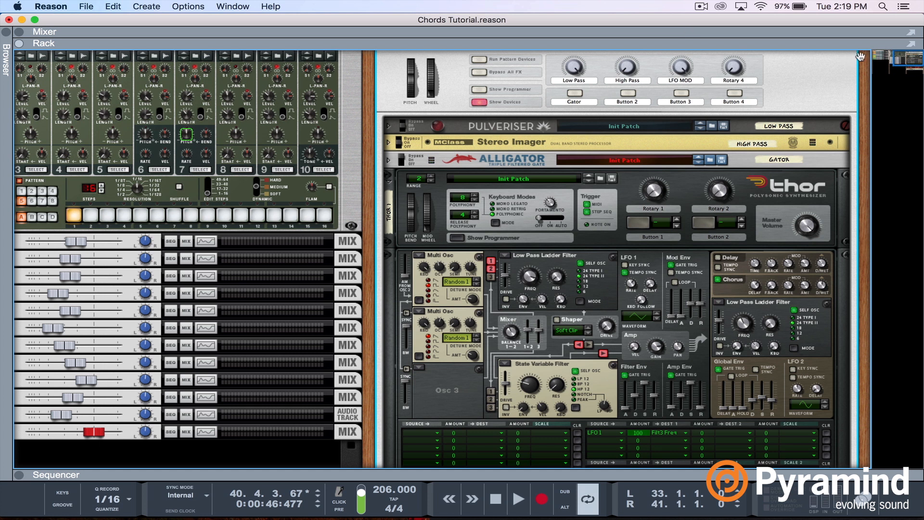
drag(902, 58, 902, 55)
drag(680, 103, 683, 83)
Step: Replace the Thor synthesizer inside the Chords Combinator with a Malström Graintable Synthesizer from the instrument browser
click(686, 224)
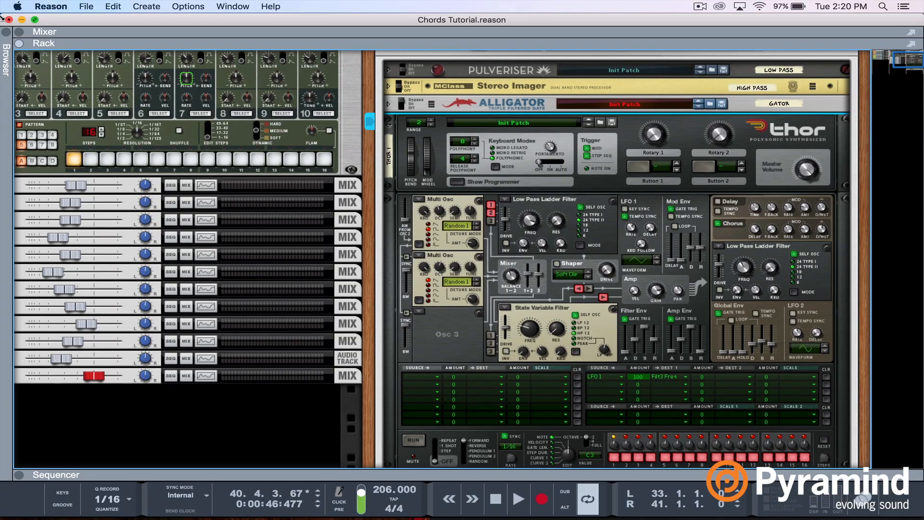
click(6, 30)
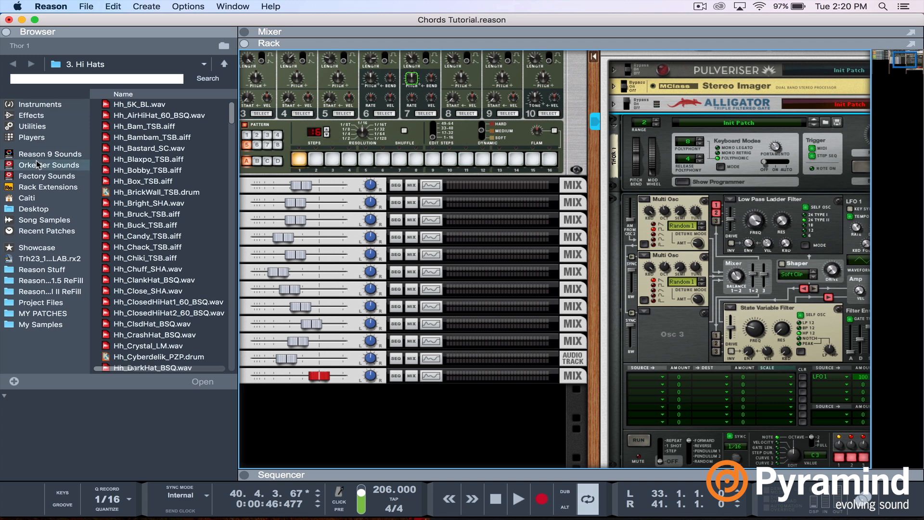
click(39, 105)
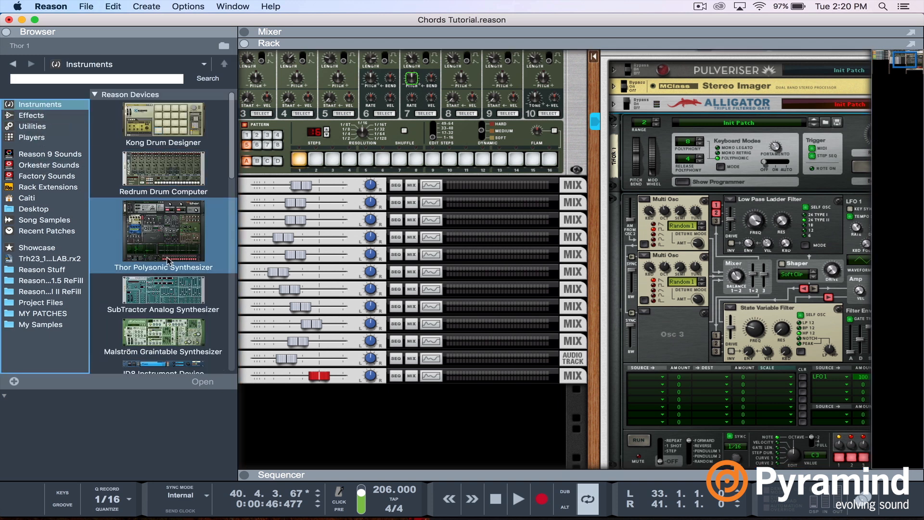
drag(147, 332, 838, 289)
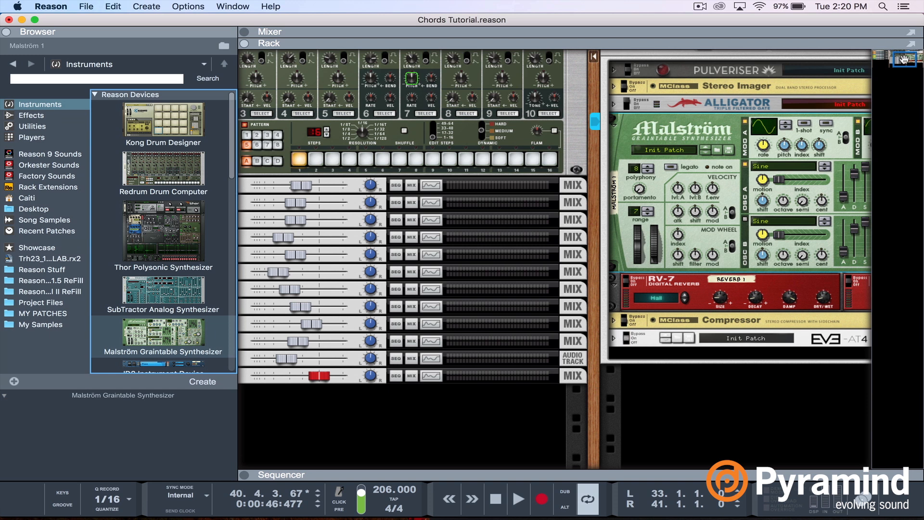
click(905, 59)
Step: Set the Malström's oscillator A to the Sawtooth*16 wave and try the Combinator's Low Pass and Gator controls on it
click(537, 258)
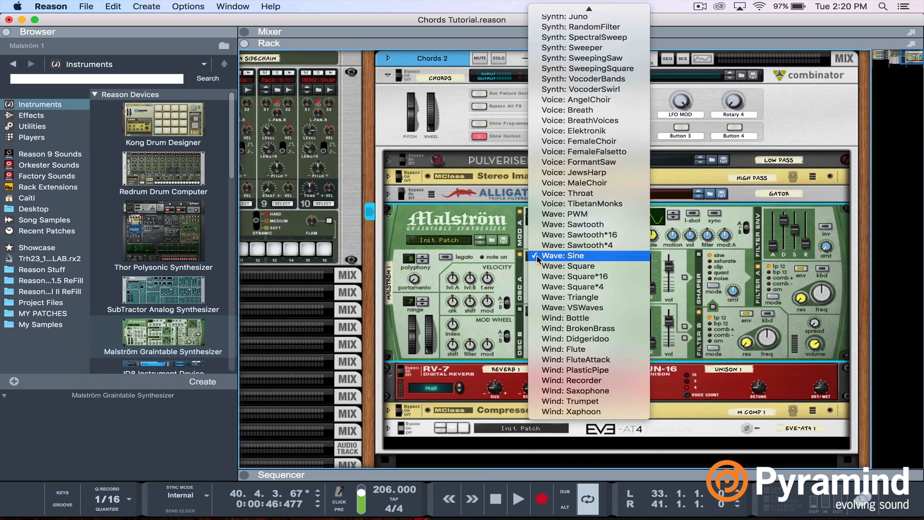
click(555, 236)
mouse_move(575, 98)
mouse_down()
mouse_move(575, 121)
mouse_move(577, 94)
mouse_up()
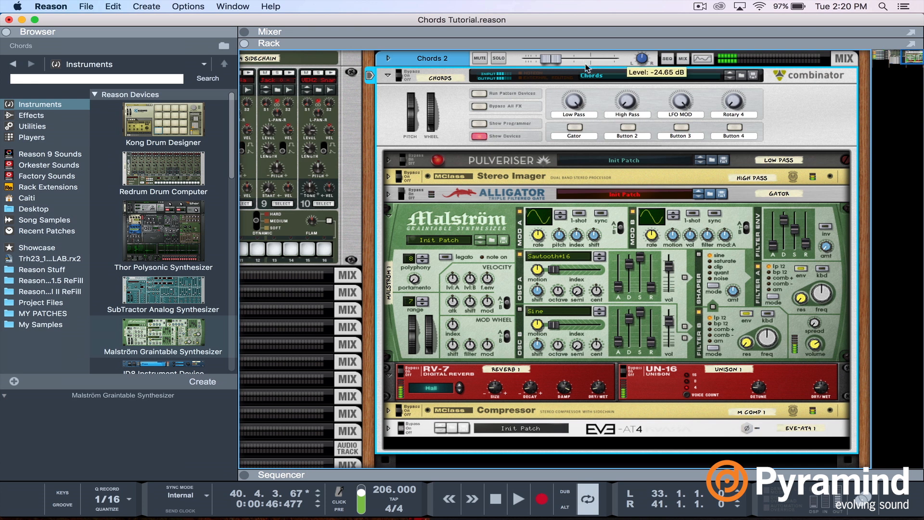
click(576, 128)
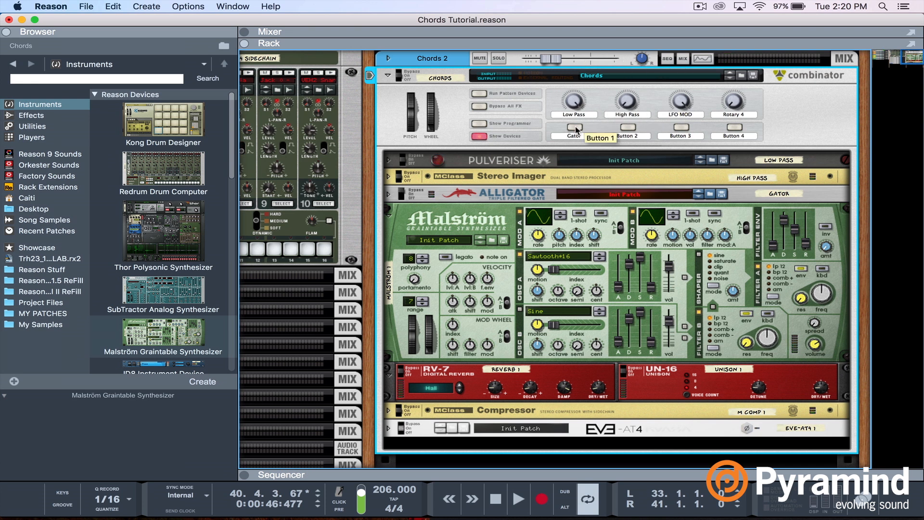
Step: Undo the Combinator control, oscillator and Malström changes until Thor is back in the Combinator
key(super+z)
key(super+z)
key(super+z)
key(super+z)
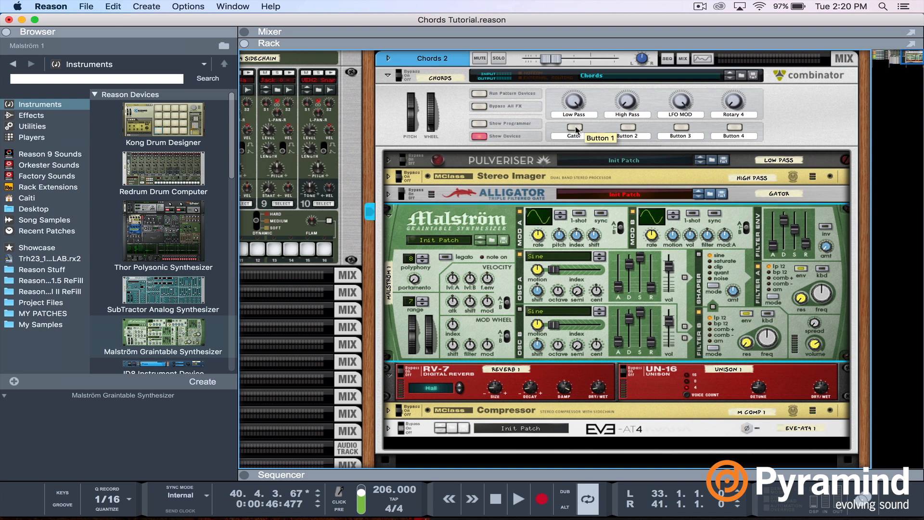
key(super+z)
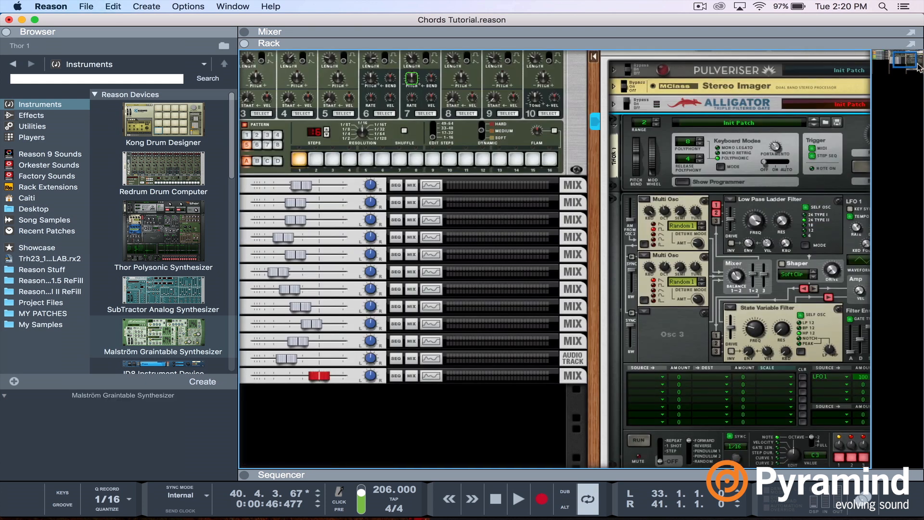
Step: Try the Combinator's LFO MOD rotary on Thor and select the Thor device
drag(920, 67, 919, 56)
click(695, 118)
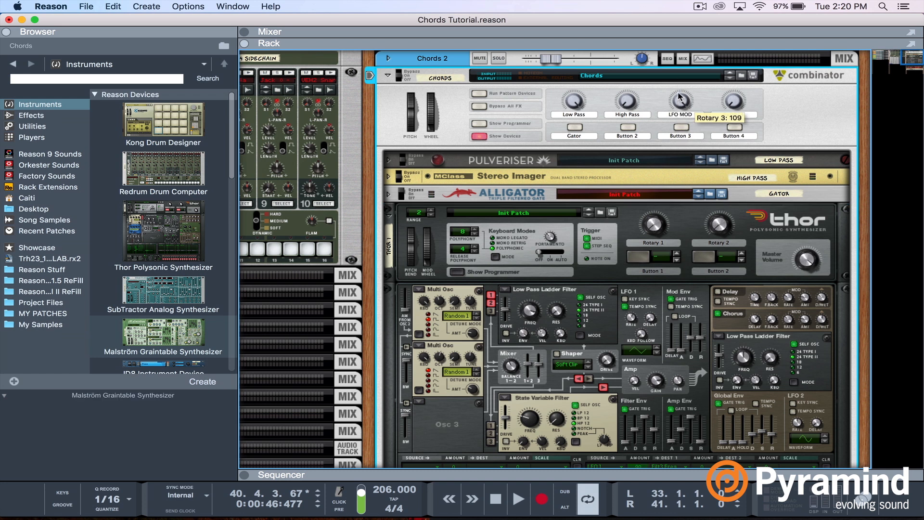
click(679, 220)
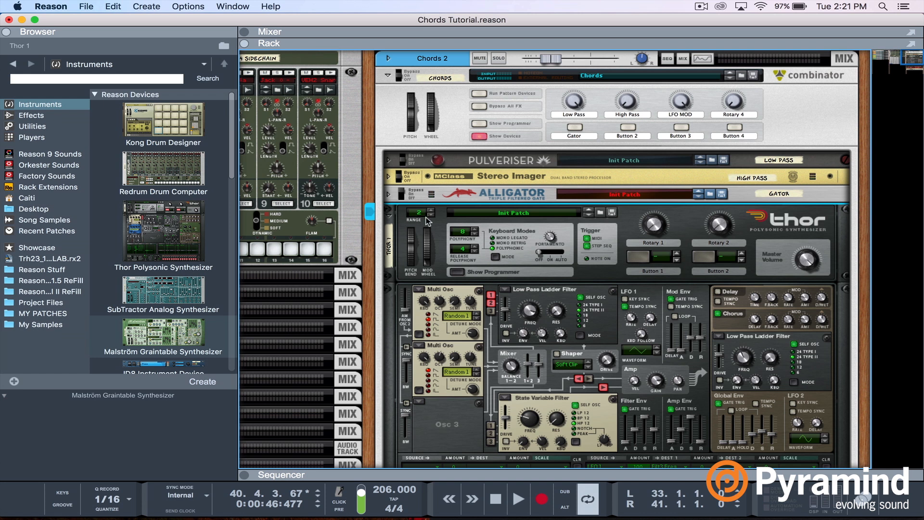
Step: Audition the Combinator's pitch bend wheel by pulling it down to -8,192 and moving it back up
drag(411, 110, 411, 148)
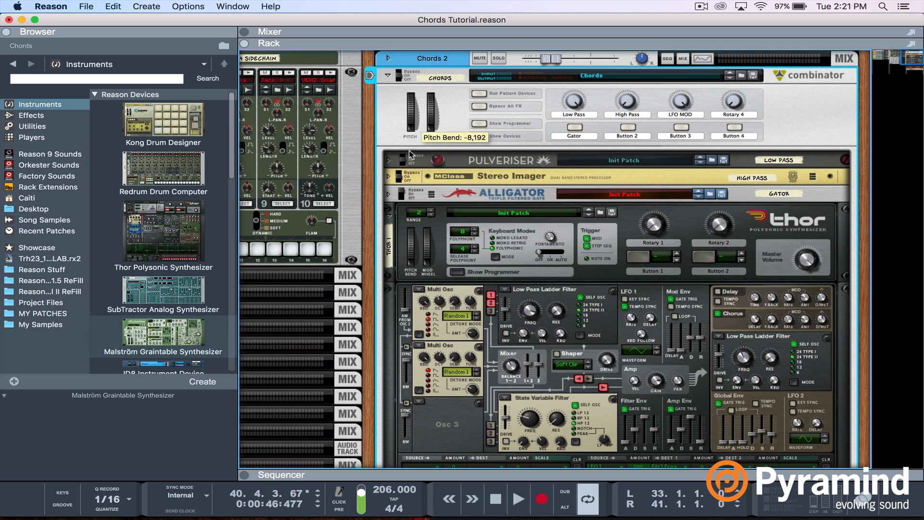
drag(410, 160, 415, 122)
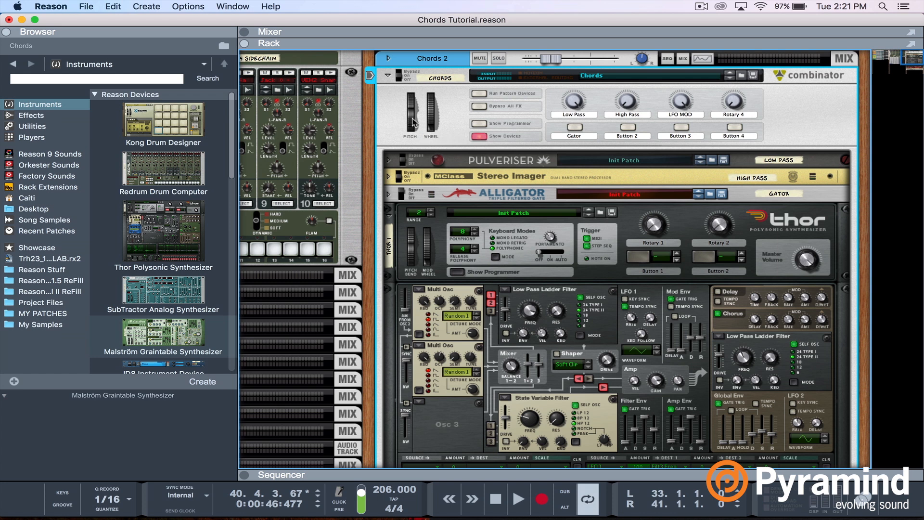
mouse_move(412, 116)
mouse_down()
mouse_move(406, 58)
mouse_move(410, 116)
mouse_up()
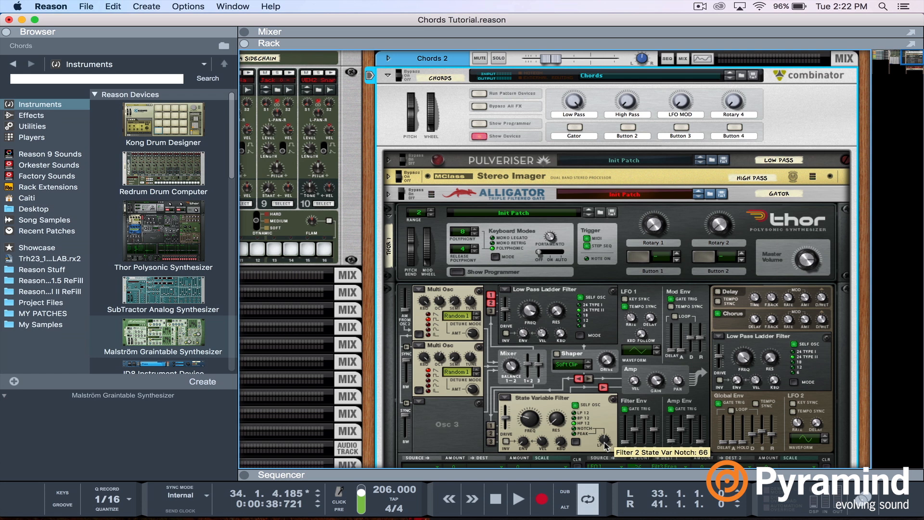
Step: Create automation lanes for the Combinator's Low Pass, High Pass and LFO MOD rotaries
right_click(582, 99)
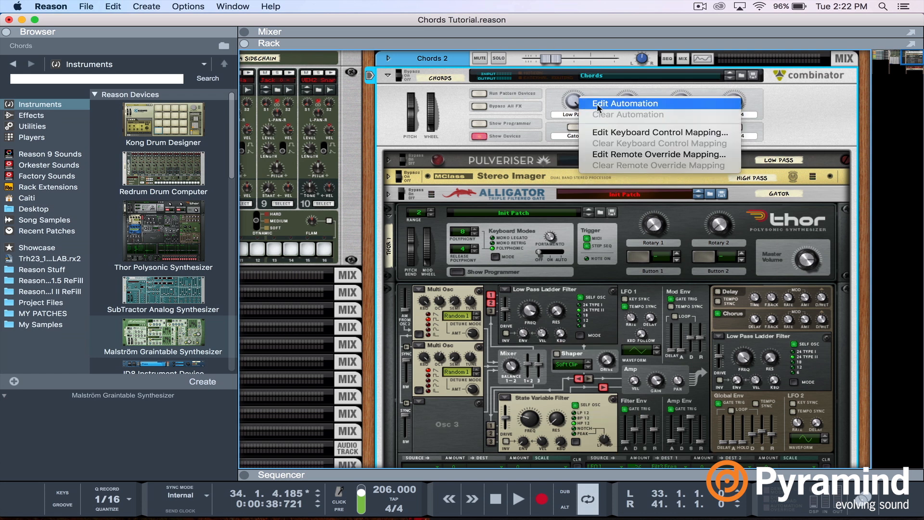
click(597, 104)
right_click(628, 103)
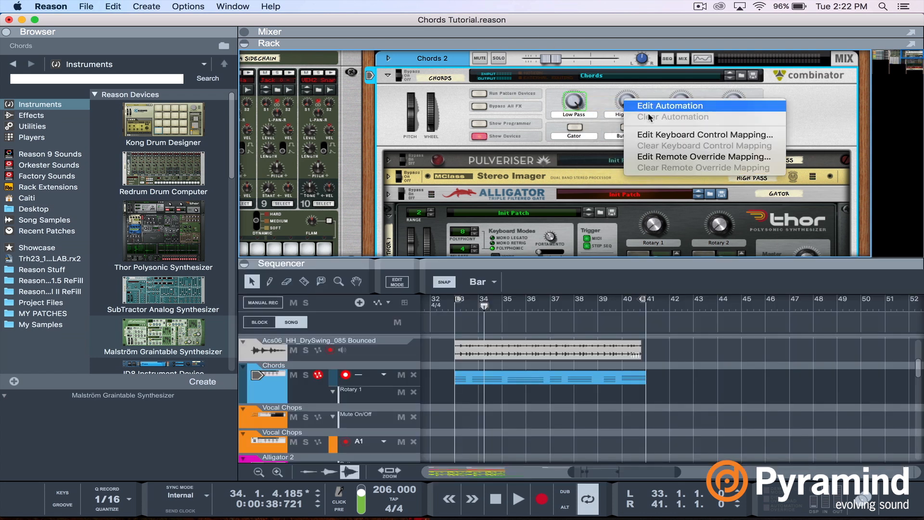
click(678, 106)
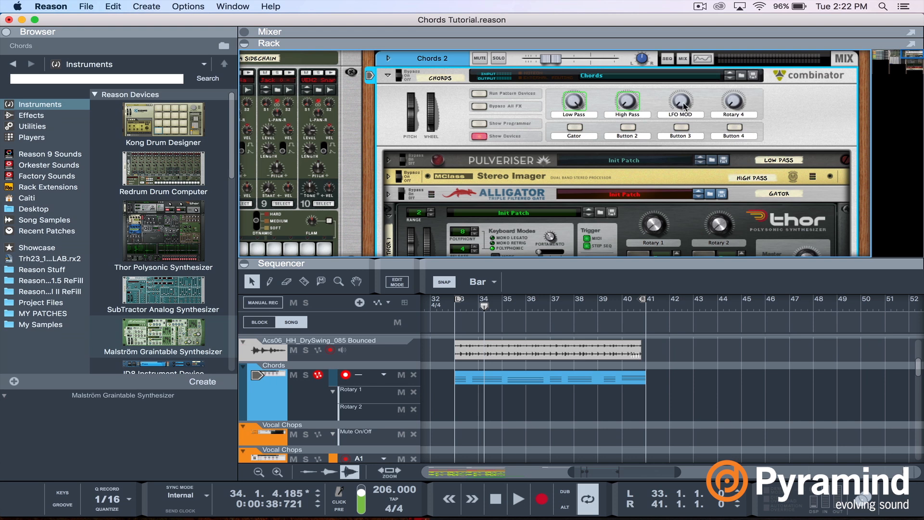
right_click(680, 100)
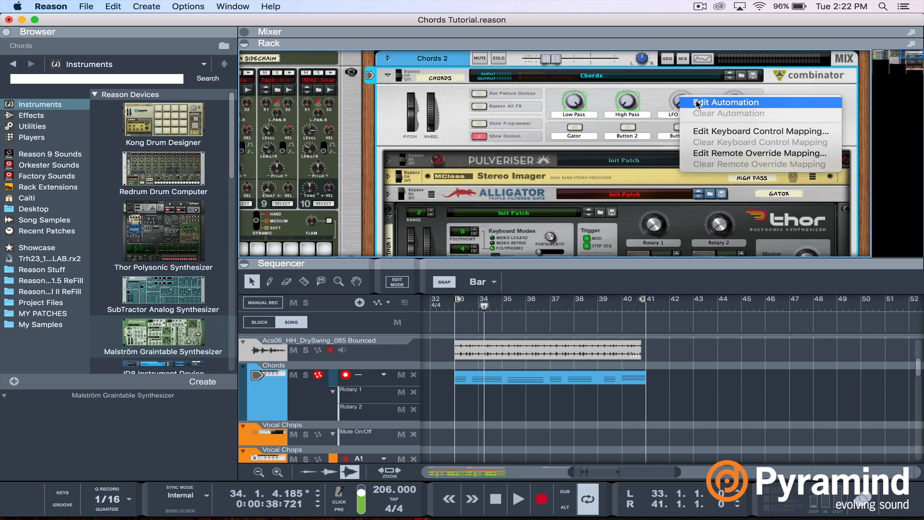
click(684, 102)
Step: Create automation lanes for the Combinator's Gator button and pitch bend wheel
right_click(581, 130)
click(608, 134)
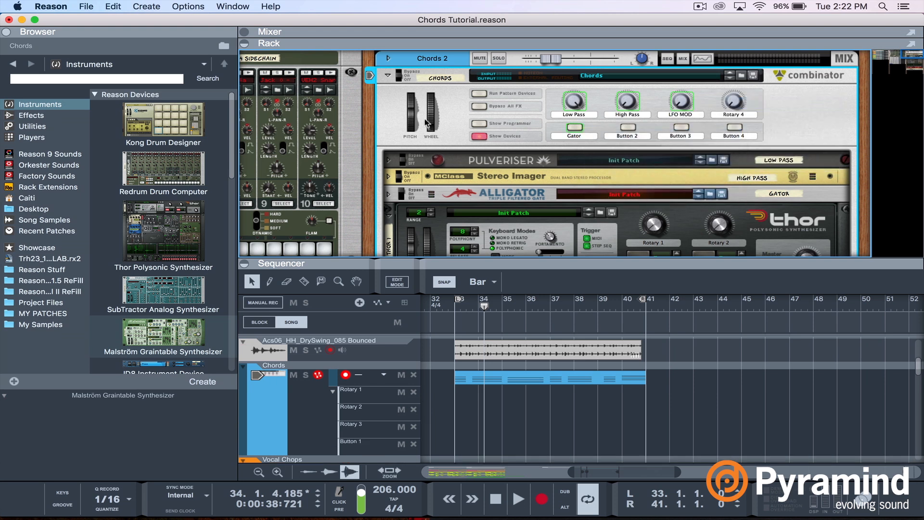
right_click(412, 115)
click(438, 119)
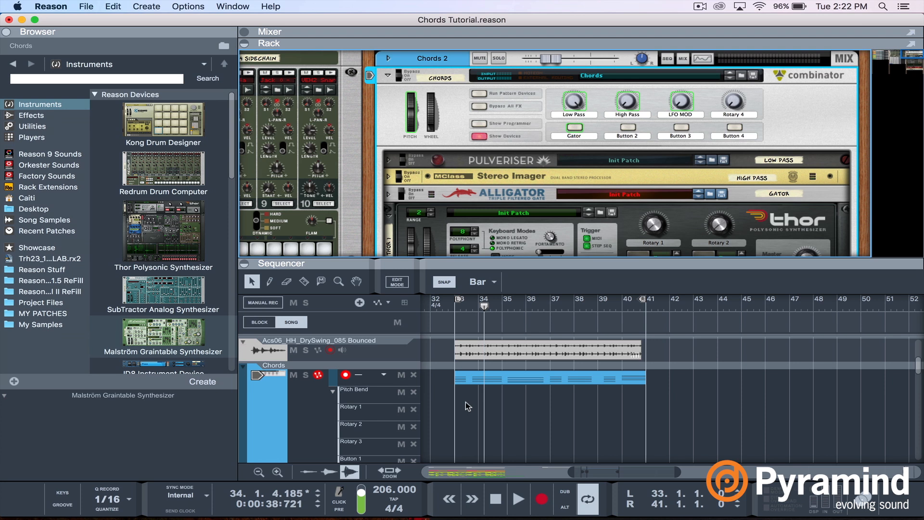
Step: Maximize the sequencer and create a one-bar Pitch Bend clip at bar 33 rising to value 0 at 33.3.1.0, playing it back
drag(525, 266, 505, 0)
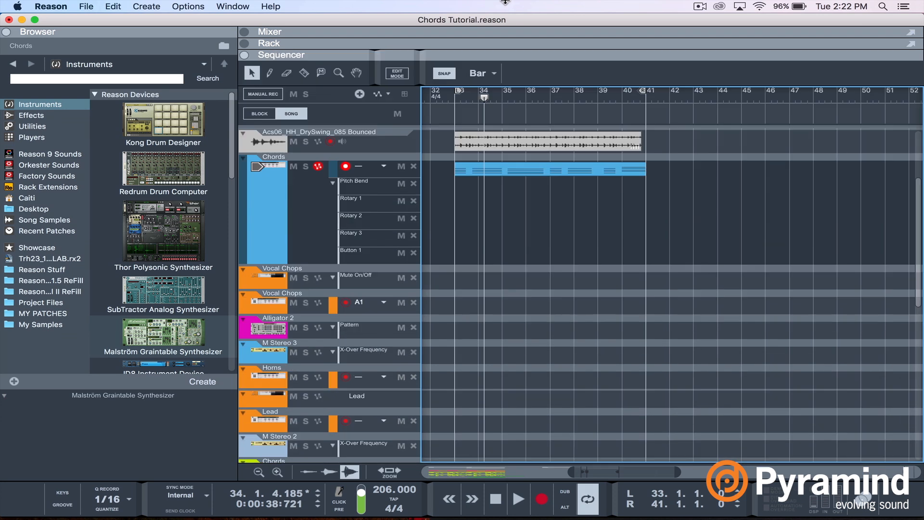
double_click(459, 191)
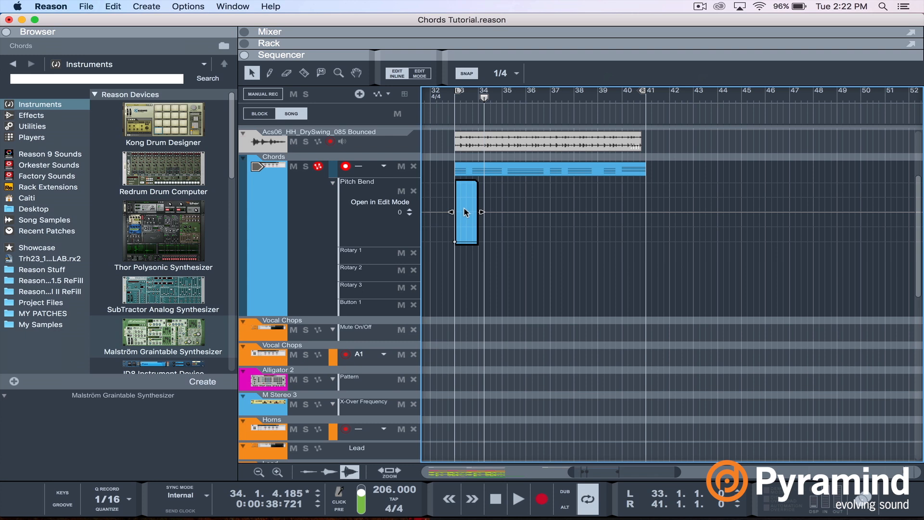
click(466, 212)
key(space)
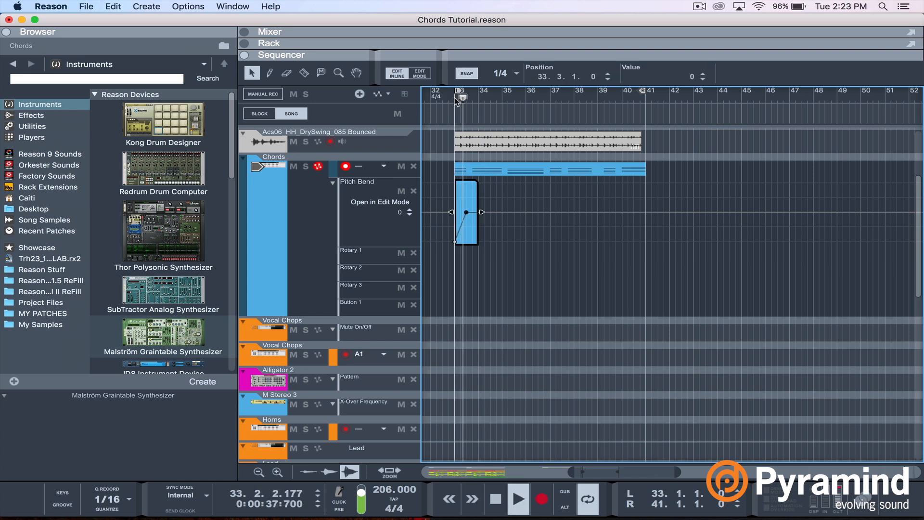
click(523, 213)
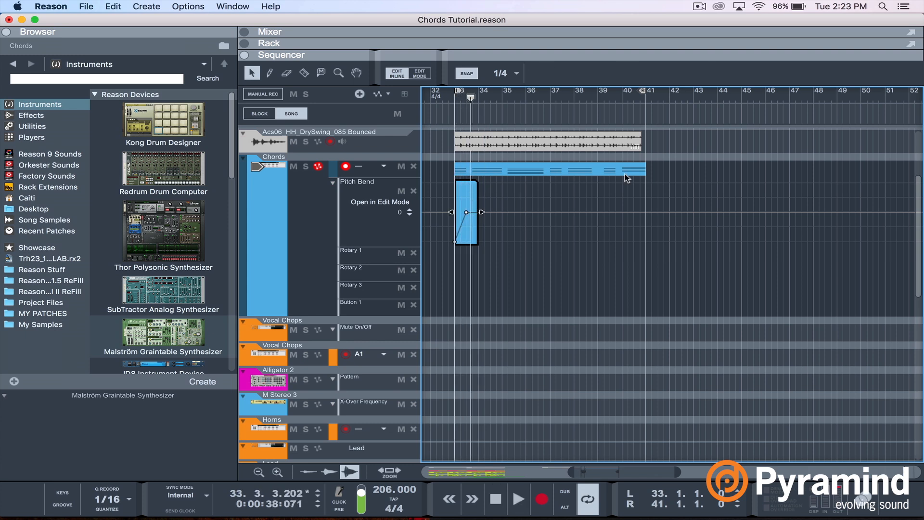
Step: Set the snap value to 1/4 and shorten the Pitch Bend clip at bar 33 to a length of 0.2.0.0
click(687, 143)
click(464, 187)
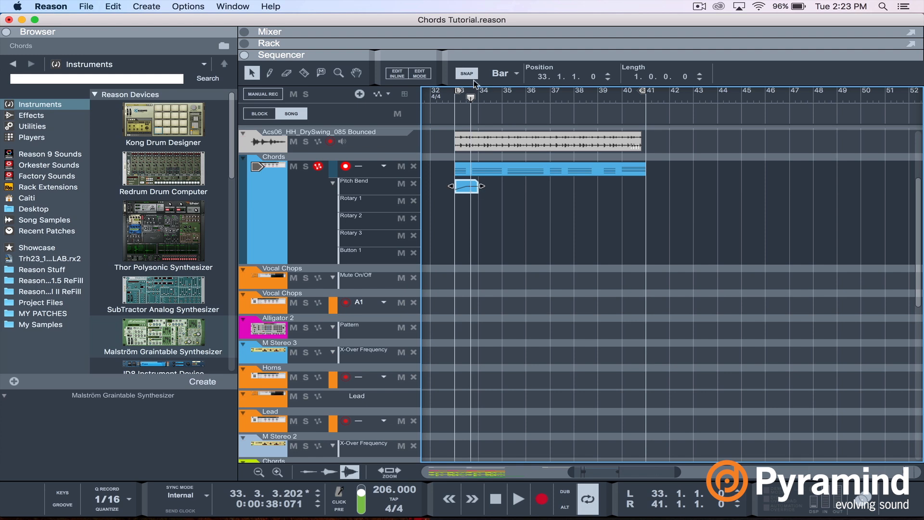
click(501, 74)
click(501, 93)
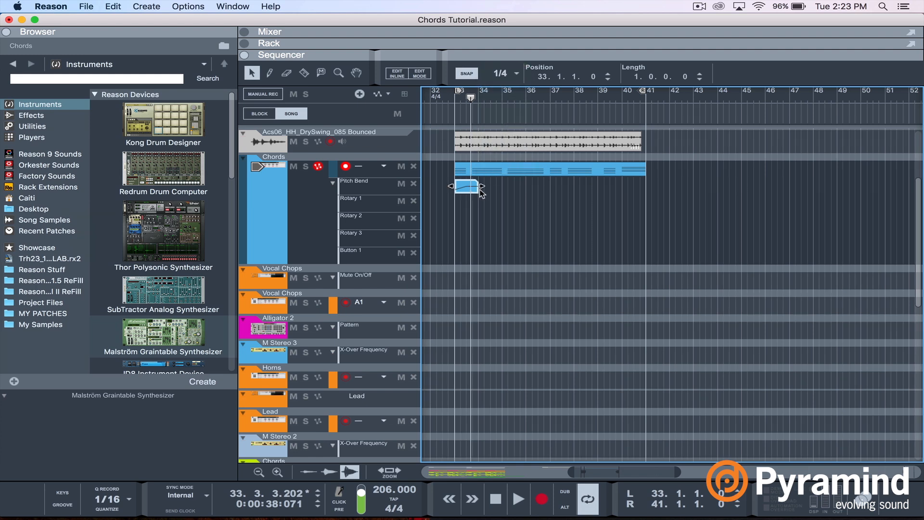
drag(481, 187, 462, 188)
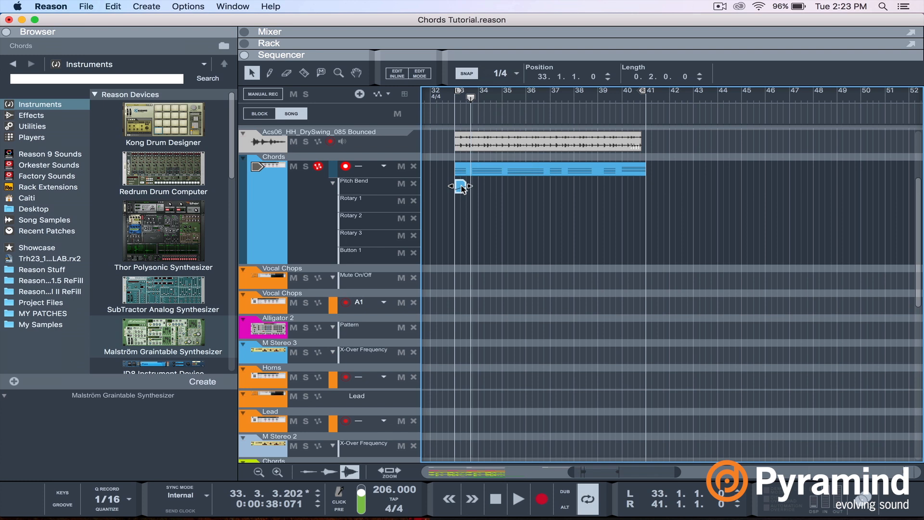
Step: Copy the Pitch Bend clip to position 40.3.1.0 and reverse the copy
drag(461, 188, 642, 188)
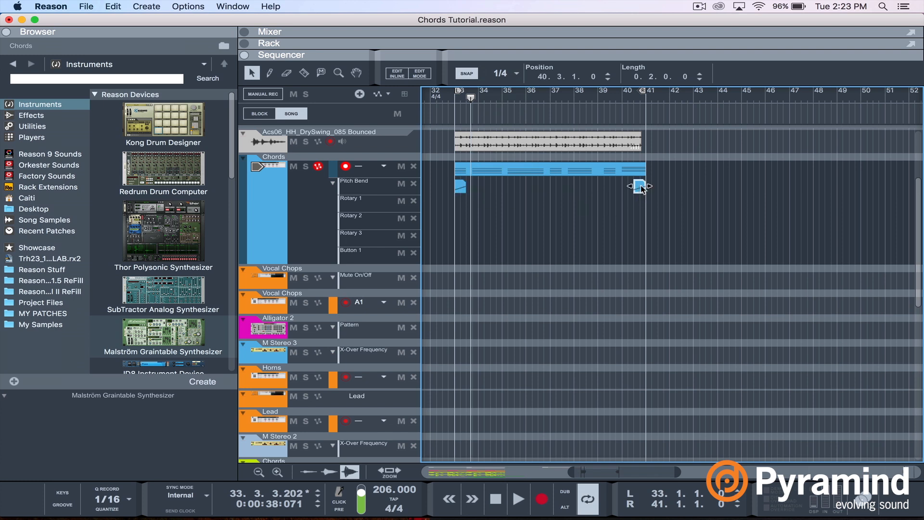
right_click(642, 189)
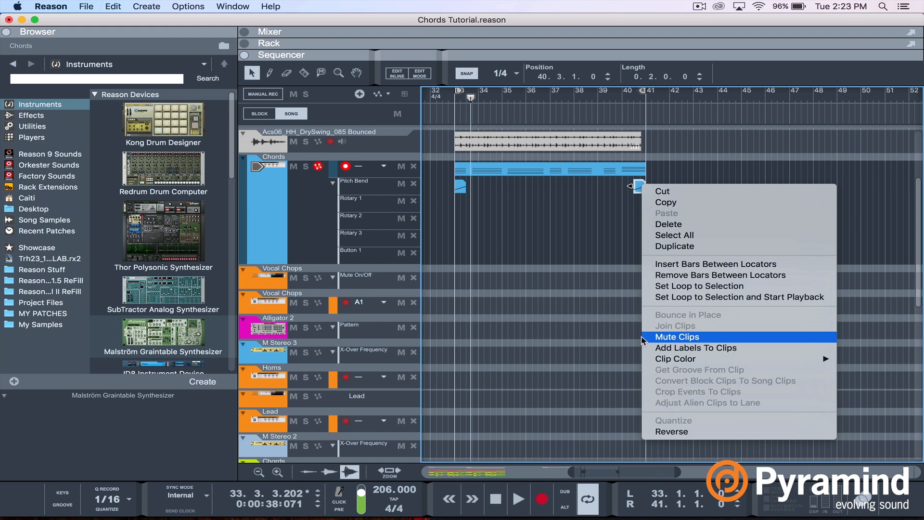
click(707, 435)
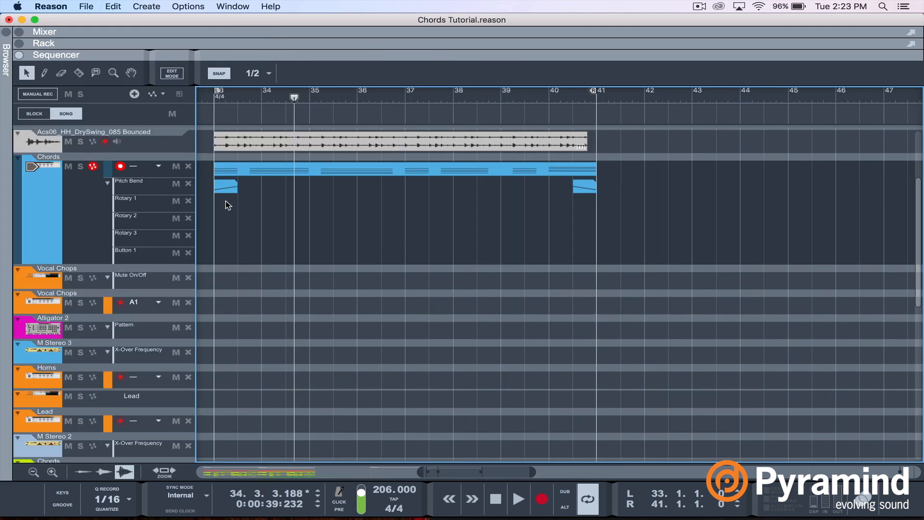
Step: Create a Rotary 1 automation clip at 33.1.1.0 with length 0.2.0.0 and draw a rising curve that levels off
double_click(228, 206)
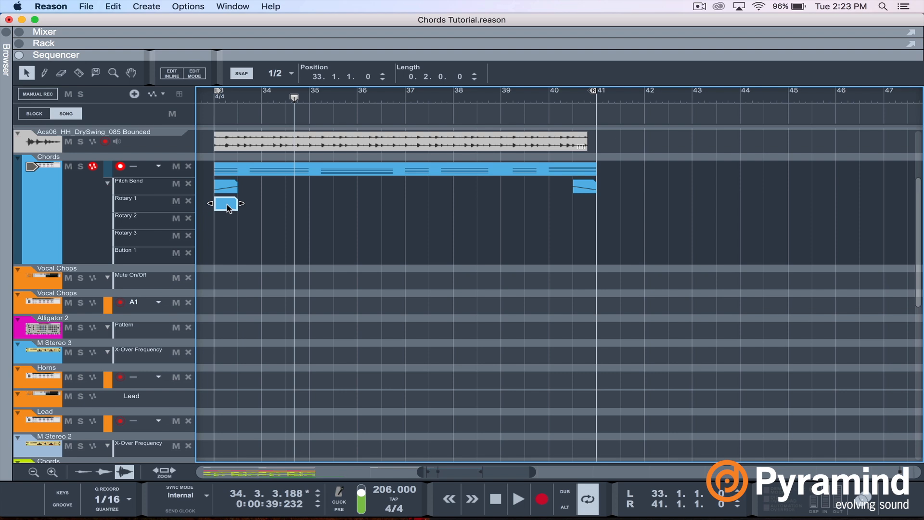
double_click(227, 205)
double_click(215, 260)
double_click(226, 201)
click(247, 200)
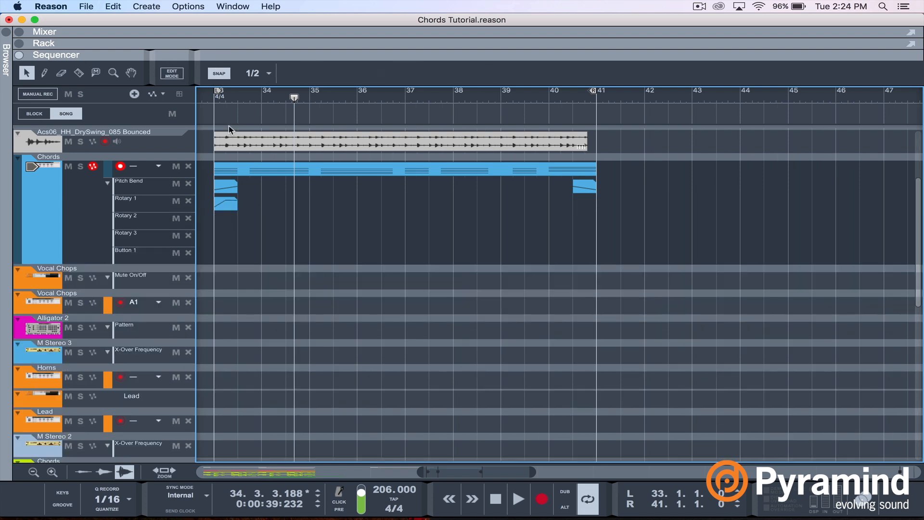
Step: Play the loop from bar 33 to listen to the Rotary 1 automation
click(216, 105)
key(space)
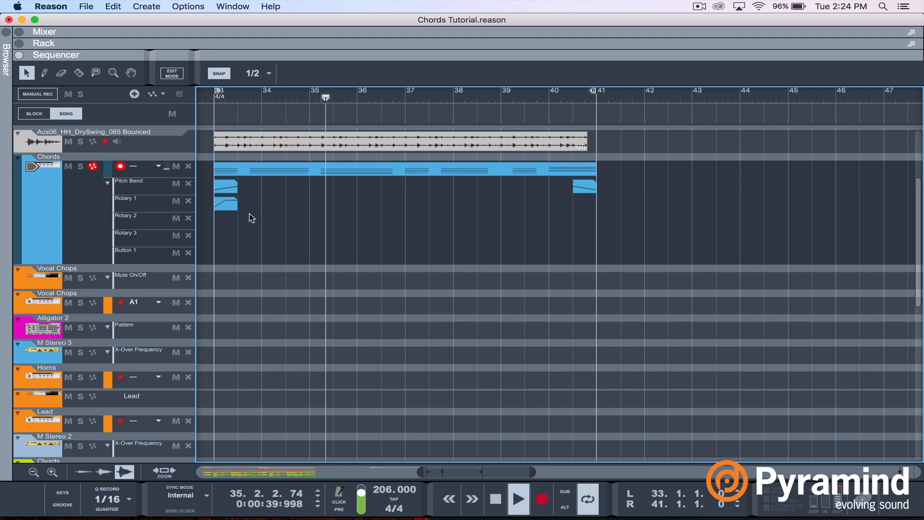
key(space)
click(222, 207)
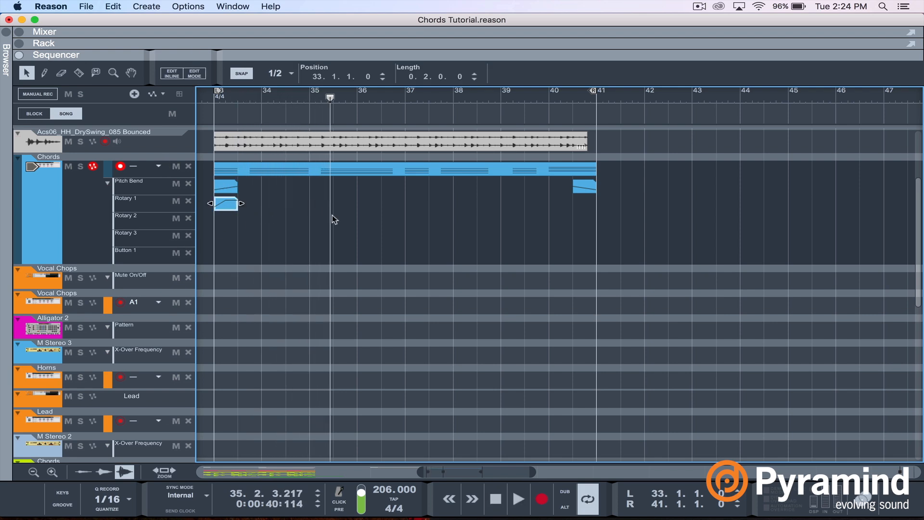
click(324, 227)
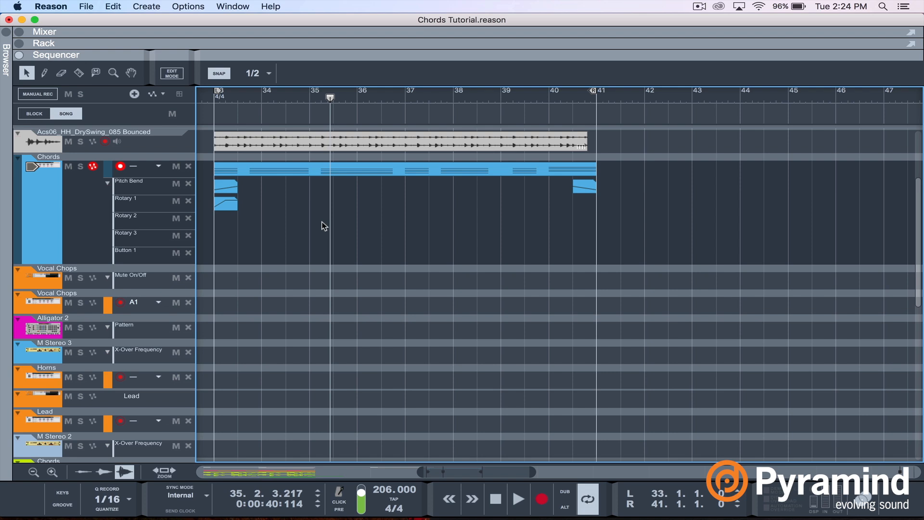
Step: Set the snap value to 1/4, create a Rotary 2 automation clip at 35.2.1.0 falling from 127, and play it back
click(255, 74)
click(253, 96)
click(310, 92)
click(327, 218)
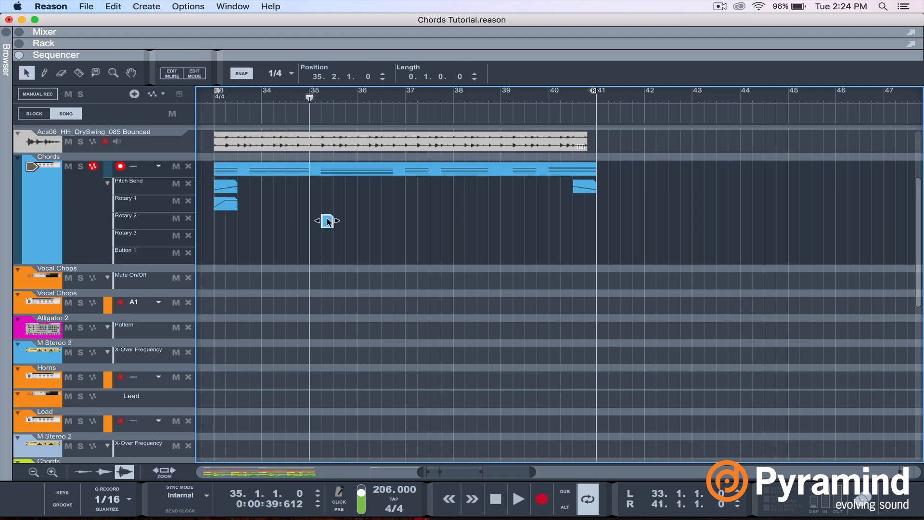
click(322, 218)
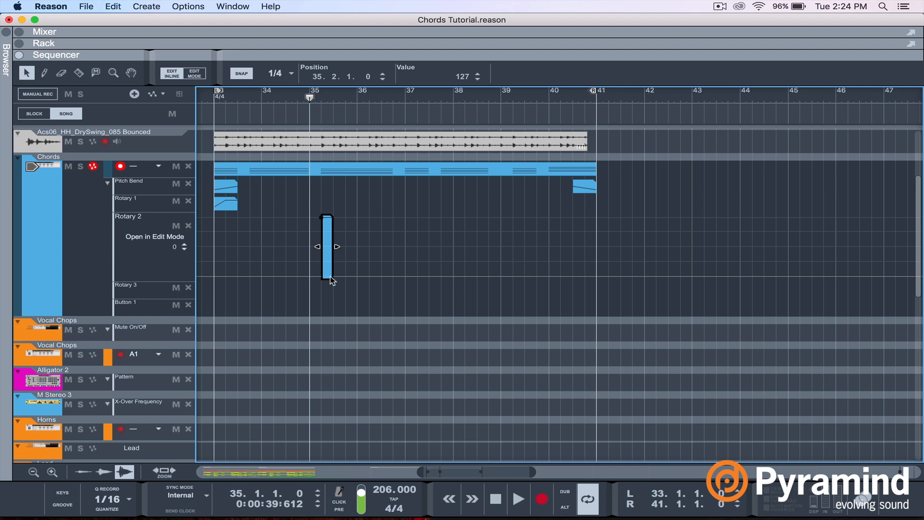
click(406, 198)
key(space)
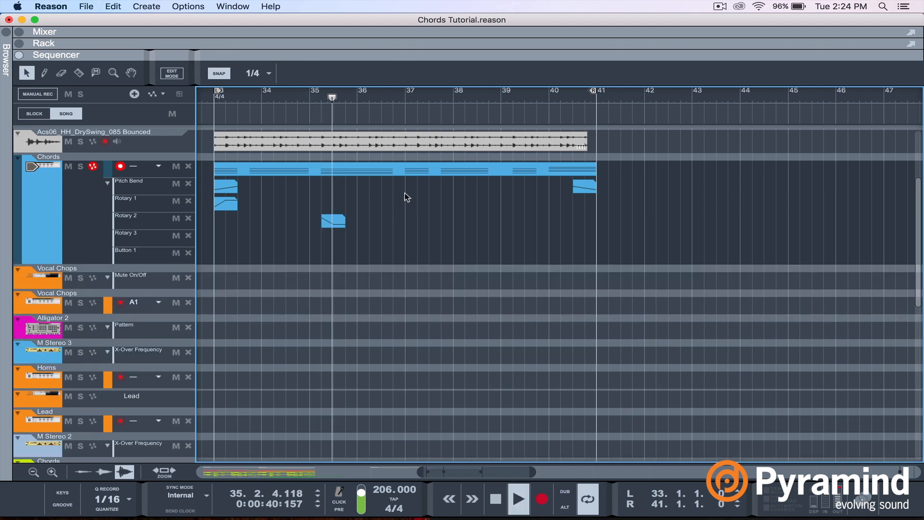
Step: Extend the start of the Rotary 2 clip back one beat to bar 35
click(323, 222)
drag(317, 220, 306, 220)
click(325, 203)
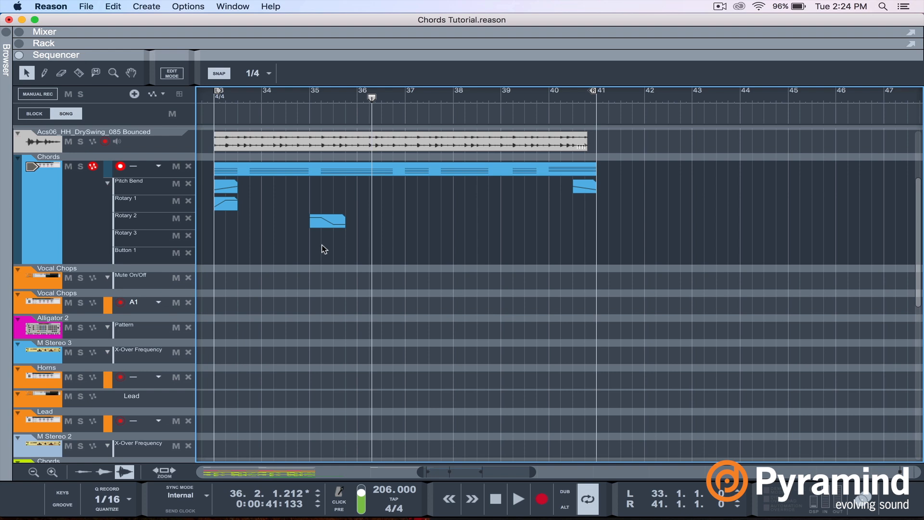
Step: Create a Button 1 automation clip at 36.1.1.0 with length 0.3.0.0, draw it switched on, and play from bar 33
alt+click(363, 259)
drag(373, 256, 395, 255)
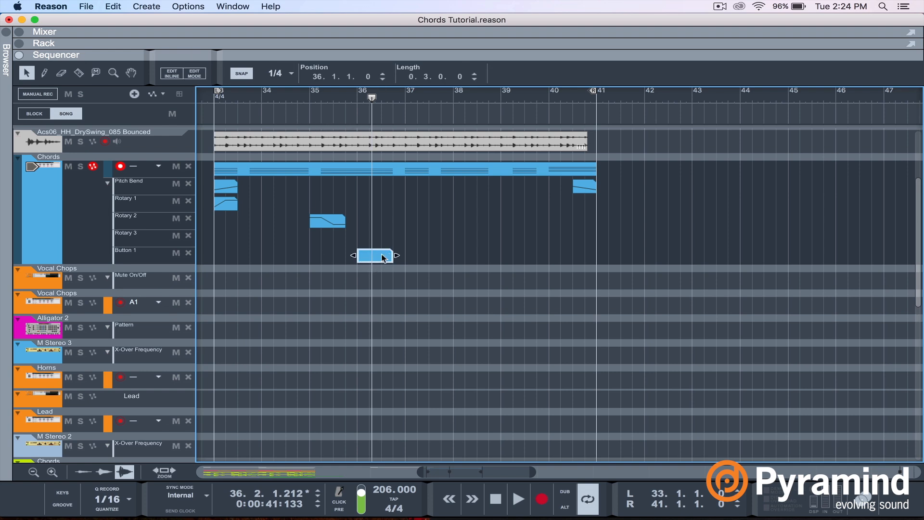
double_click(382, 256)
double_click(378, 252)
click(345, 204)
click(216, 99)
key(space)
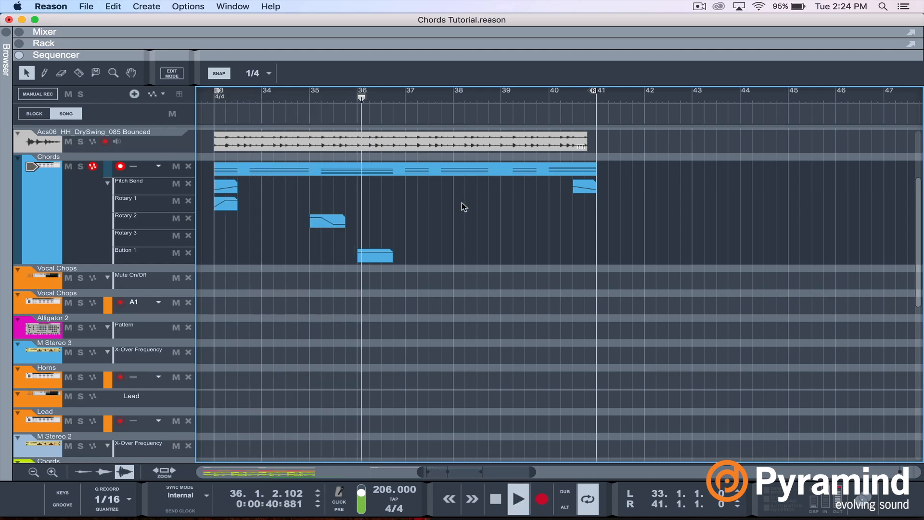
key(space)
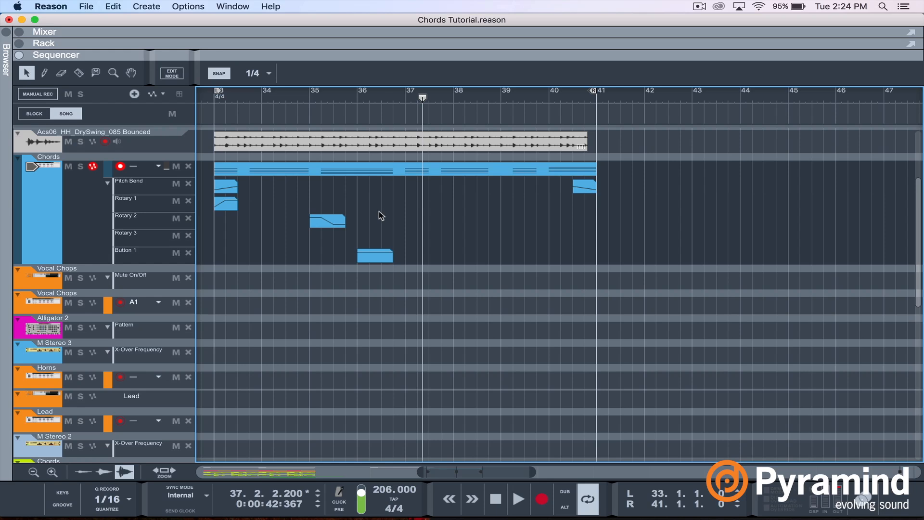
Step: Move the Button 1 clip to 35.4.1.0 and play it back from bar 35
click(378, 259)
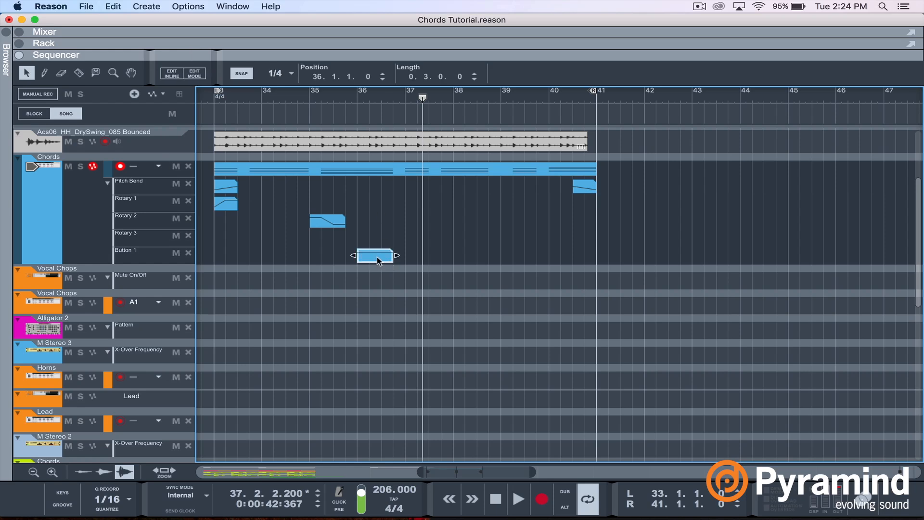
double_click(398, 174)
click(225, 95)
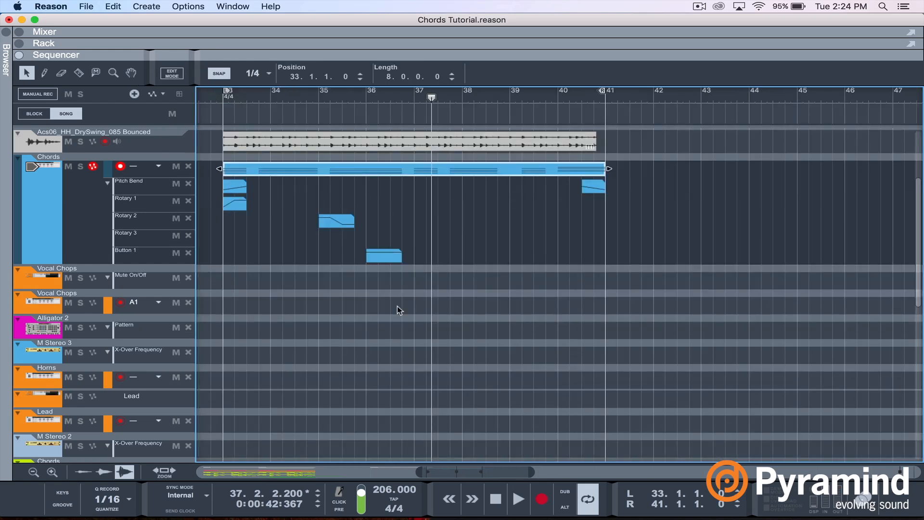
drag(389, 259, 377, 259)
click(321, 96)
key(space)
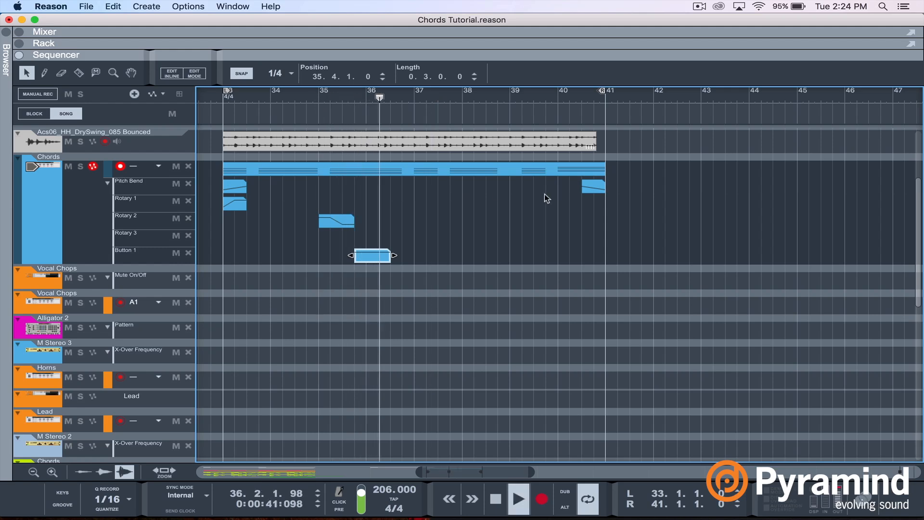
key(space)
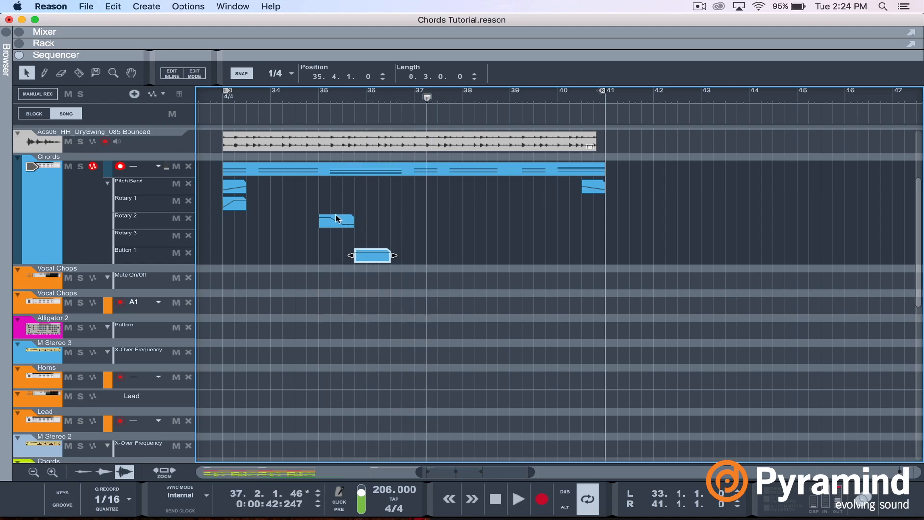
Step: Create a Rotary 3 automation clip at bar 34, three beats long, with a constant high value, and play from bar 33
alt+click(278, 240)
drag(284, 238, 307, 238)
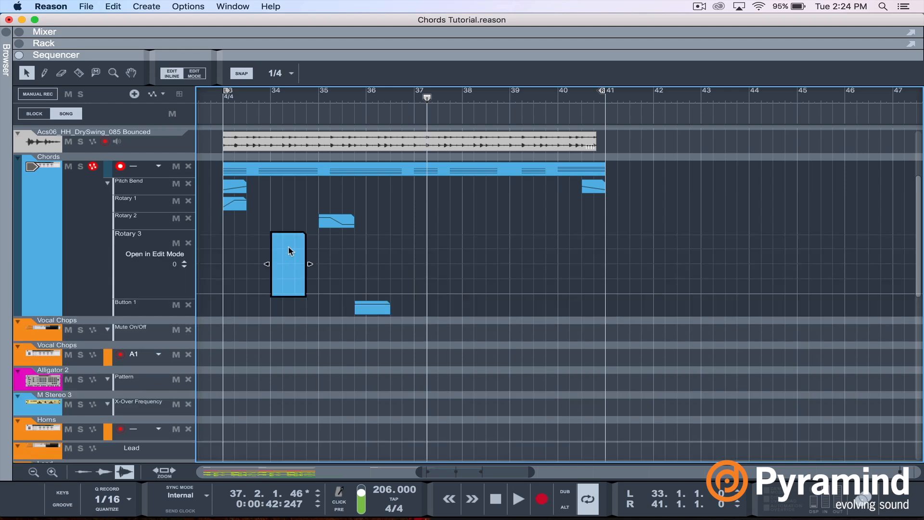
click(294, 226)
click(227, 94)
key(space)
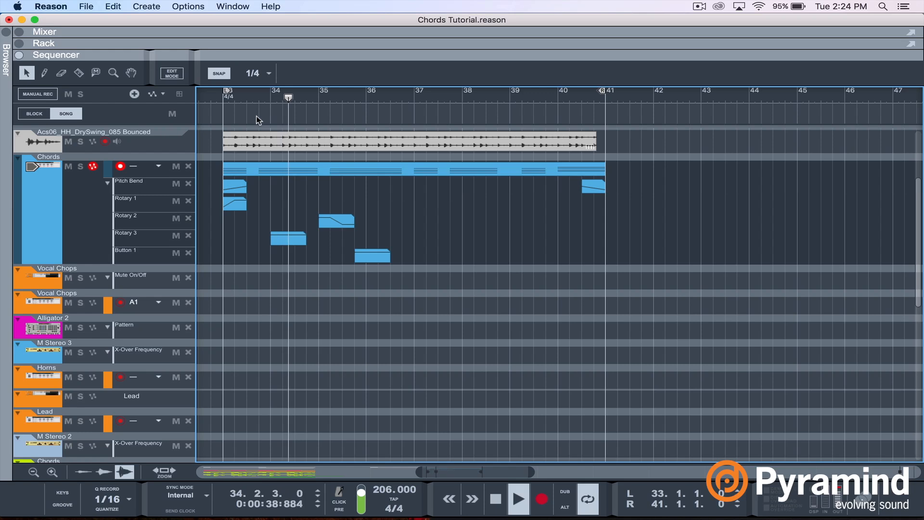
Step: Move the Rotary 3 clip to 34.2.1.0 and replay the part from bar 33
click(299, 241)
drag(299, 242, 311, 242)
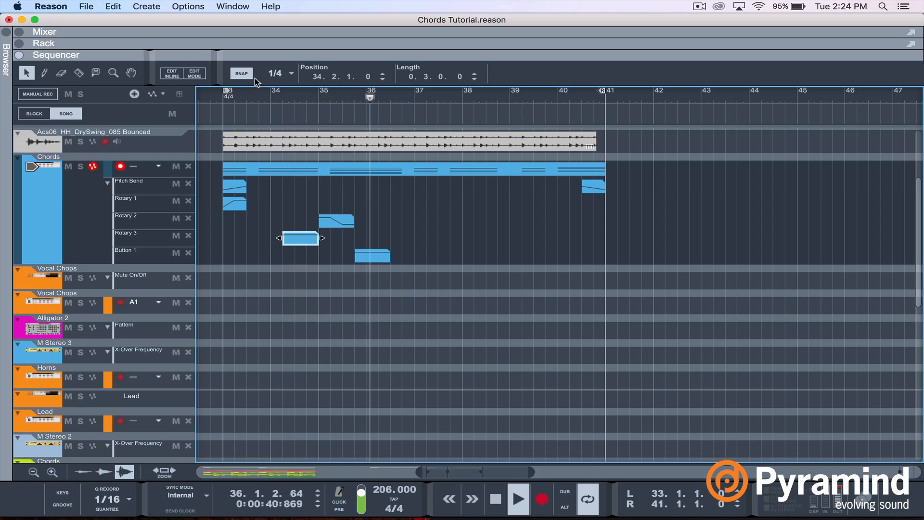
click(221, 97)
click(468, 217)
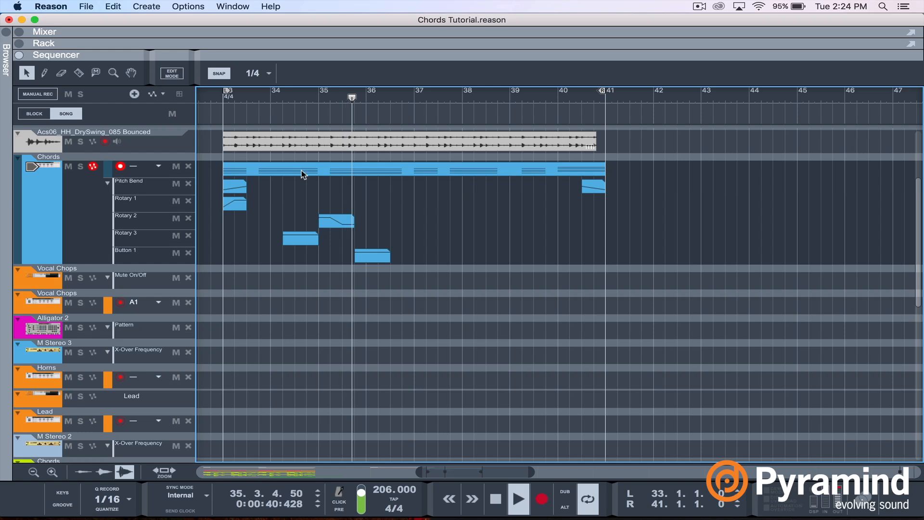
key(space)
Step: Open the Chords note clip for editing and play its chords from bar 33
double_click(322, 173)
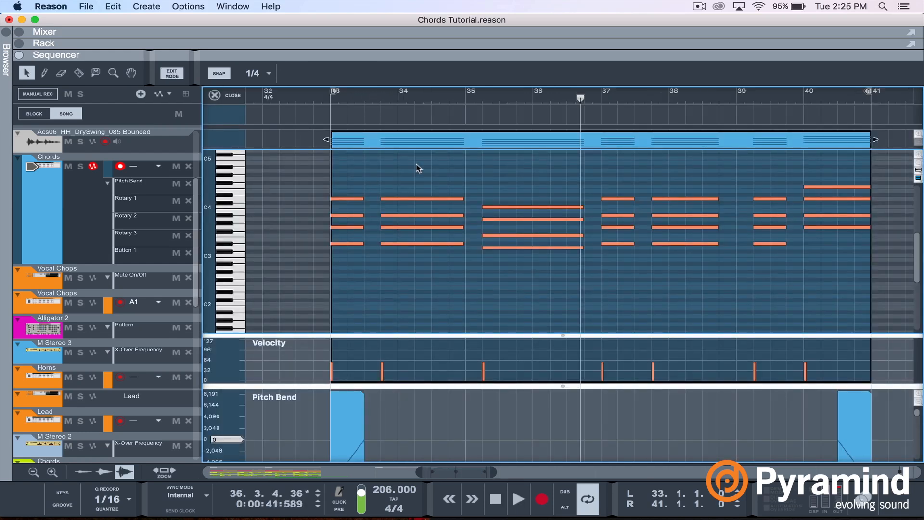
click(327, 100)
key(space)
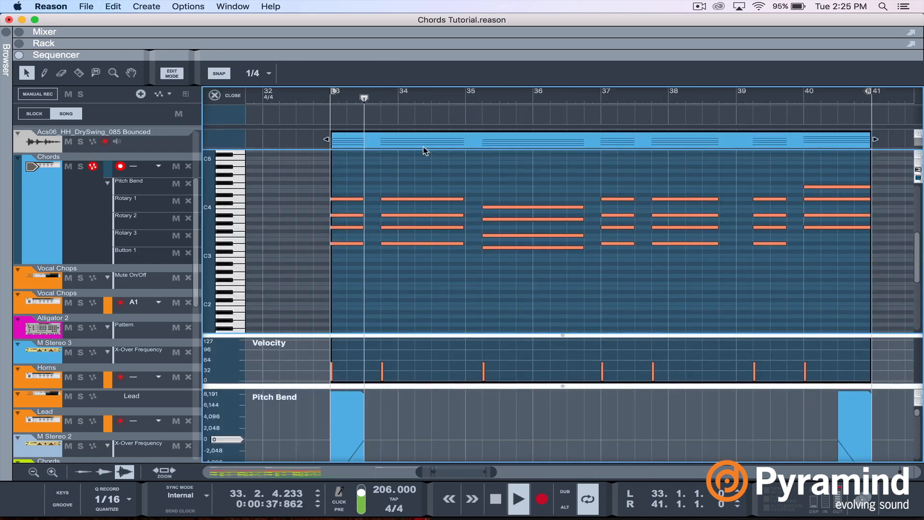
key(space)
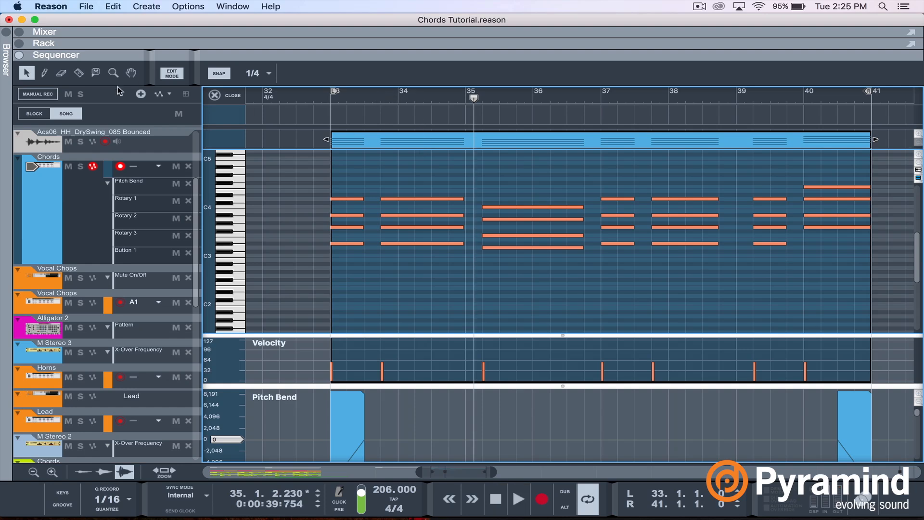
Step: Split the held chord in bar 34, delete the one-beat slice at 34.3.1.0, and return to the arrangement
click(79, 72)
drag(434, 198, 452, 247)
click(27, 74)
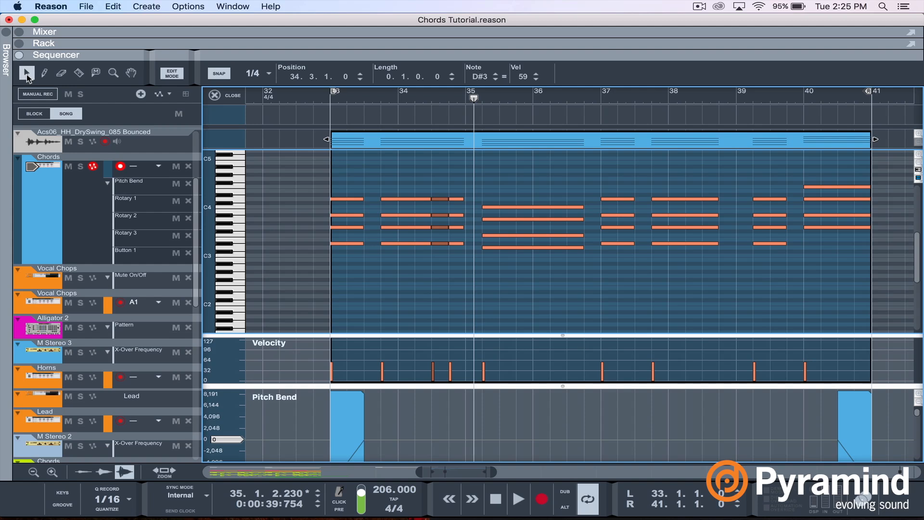
click(253, 158)
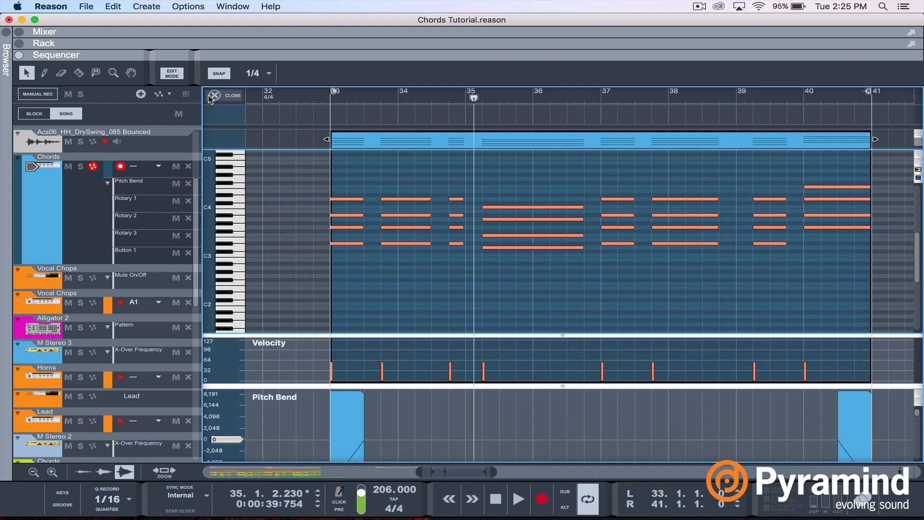
click(226, 96)
Step: Shorten the Rotary 3 clip at 34.2.1.0 by one beat while playing the loop from bar 33
click(255, 97)
click(401, 194)
key(space)
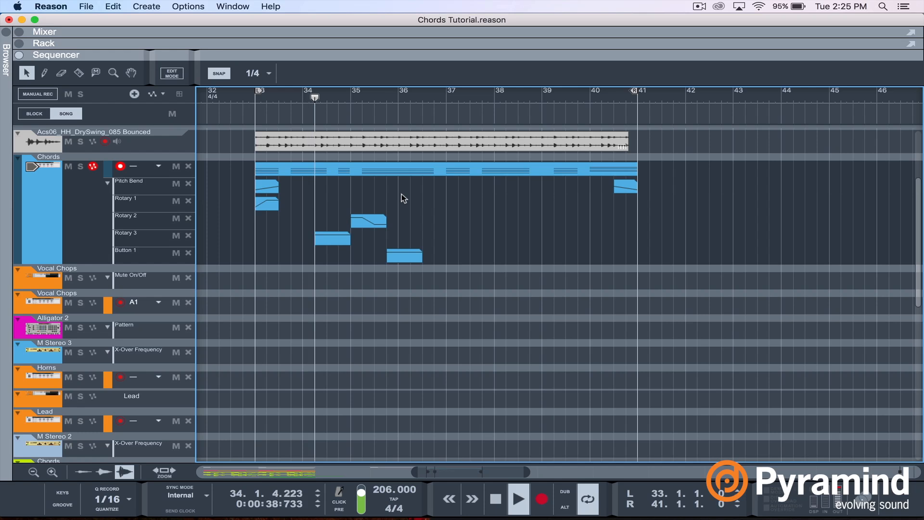
click(337, 238)
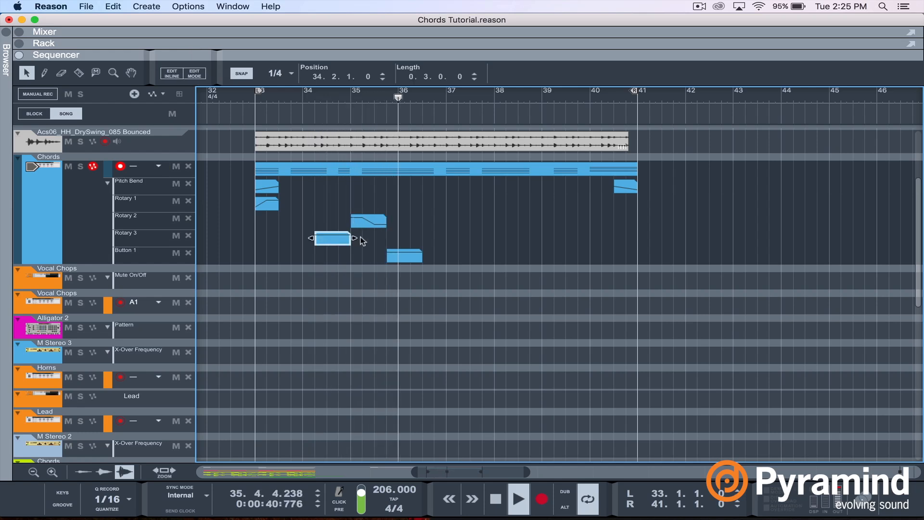
drag(350, 240, 340, 239)
click(257, 104)
click(326, 199)
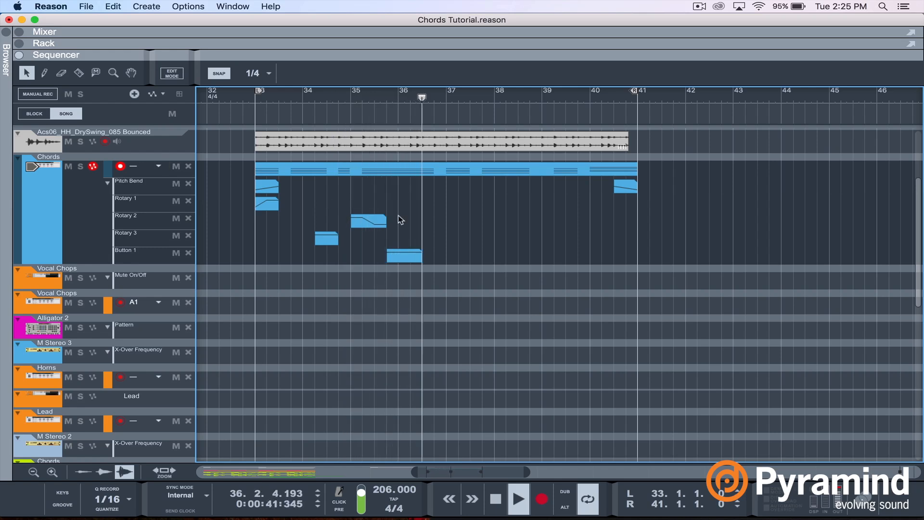
key(space)
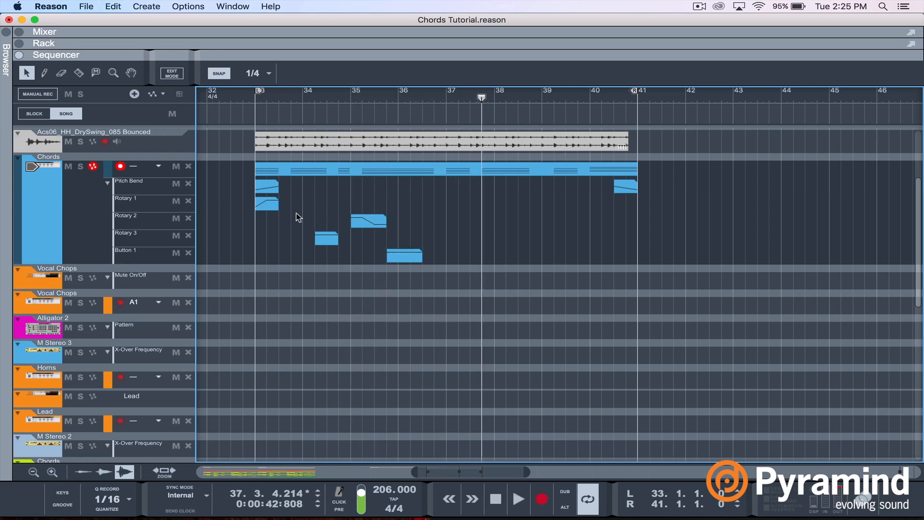
Step: Copy the Rotary 1 clip to 37.4.1.0 and the Button 1 clip to 40.1.1.0, trimming the Button 1 copy to 0.2.0.0
click(259, 205)
drag(262, 207, 488, 210)
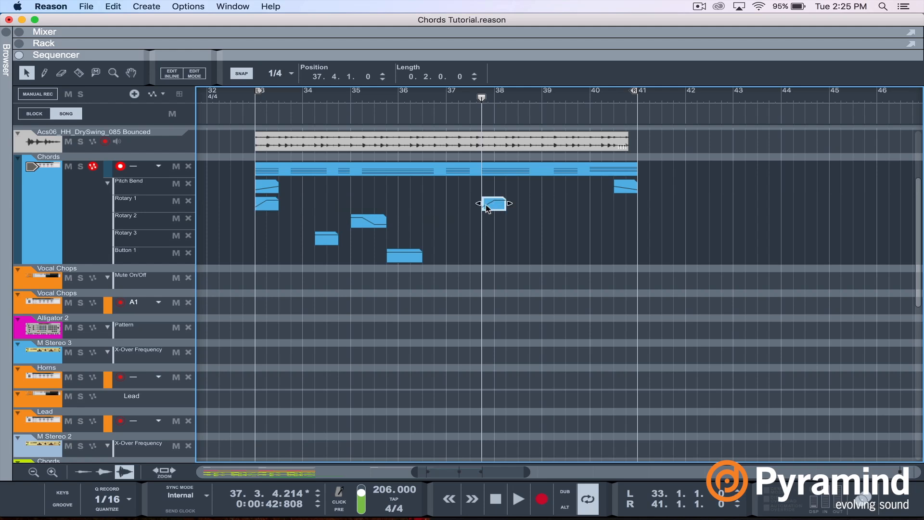
drag(405, 255, 616, 258)
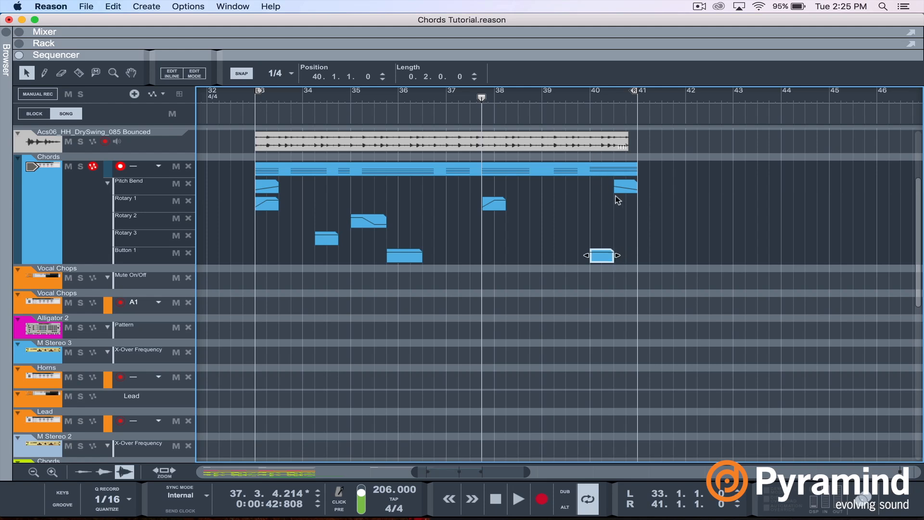
Step: Copy the Rotary 2 clip to 39.1.1.0 and play the part from bar 33
click(266, 187)
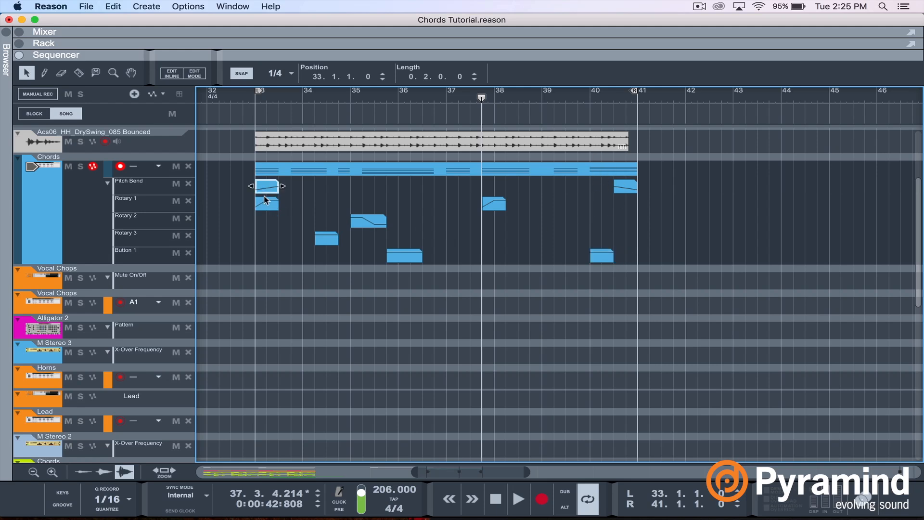
click(366, 222)
drag(366, 222, 561, 229)
click(253, 97)
key(space)
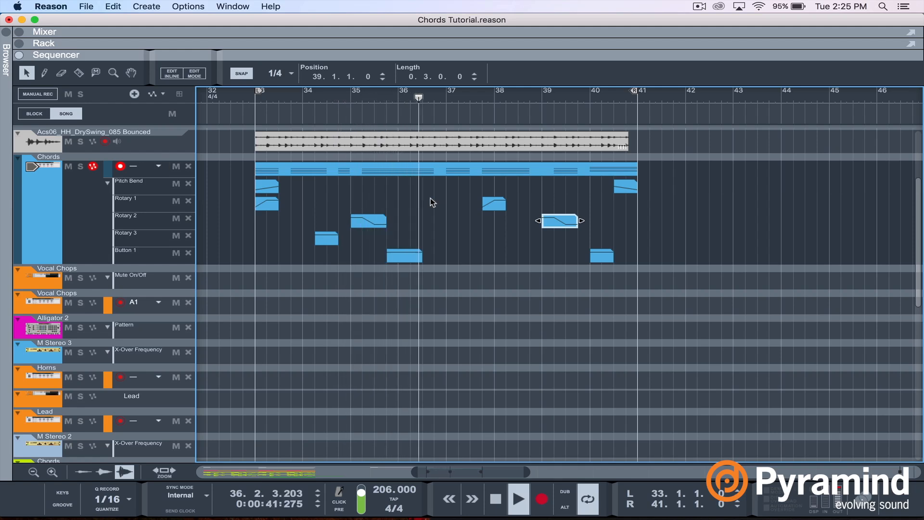
Step: Extend the start of the copied Rotary 1 clip back to 37.3.1.0 and play it from there
click(485, 205)
drag(483, 204, 470, 204)
click(511, 195)
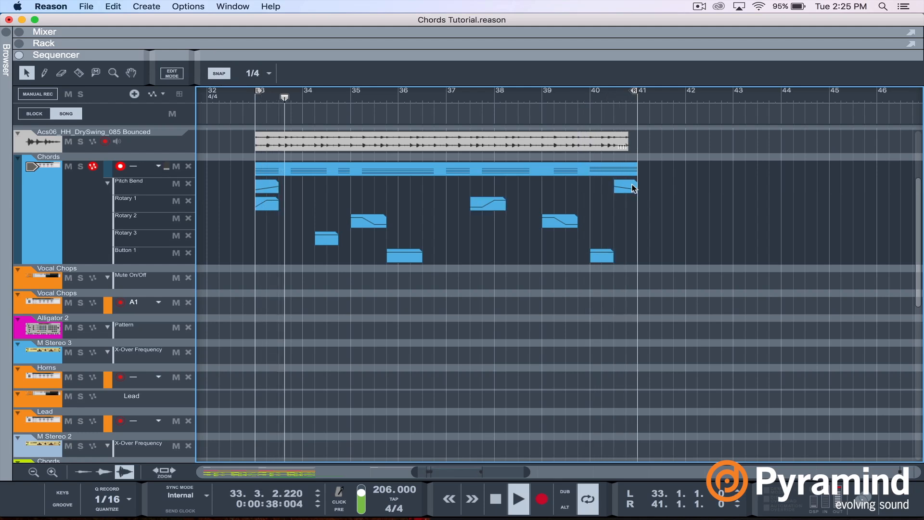
key(space)
click(471, 99)
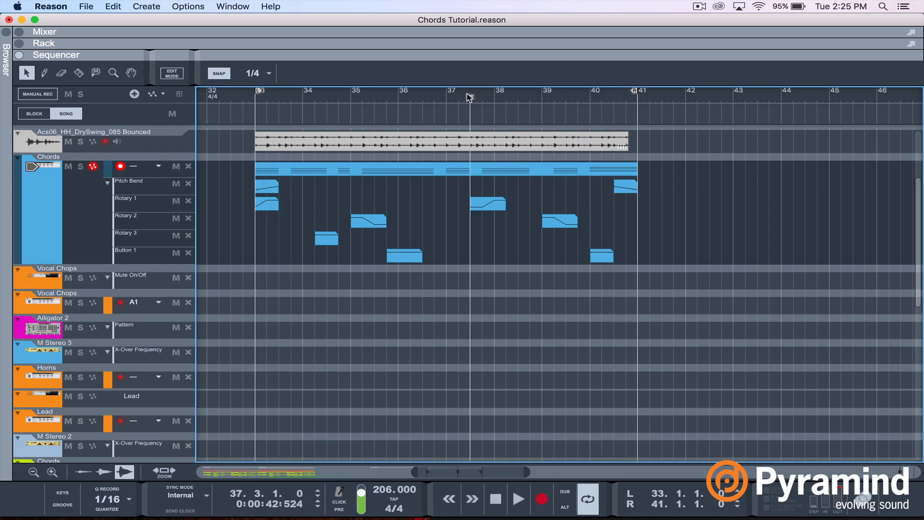
key(space)
key(space)
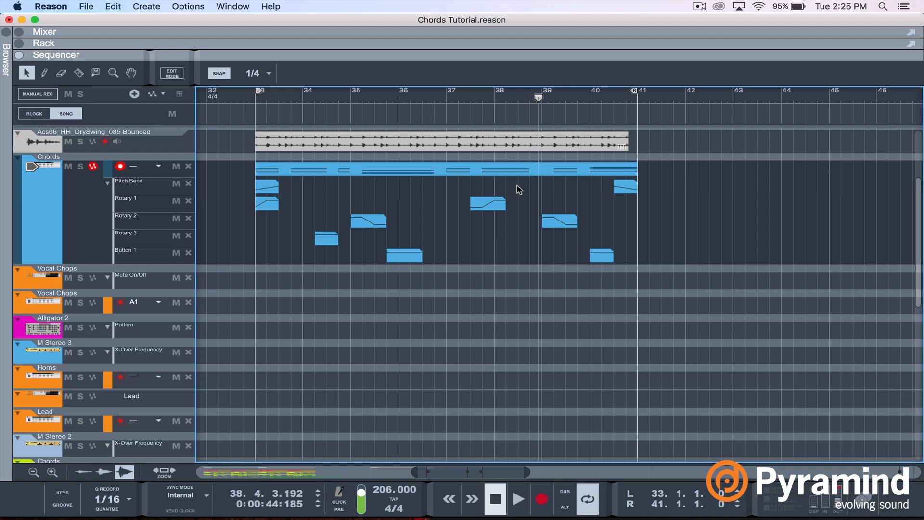
Step: Copy the second Rotary 1 clip to 38.3.1.0 with a length of 0.1.0.0
click(492, 202)
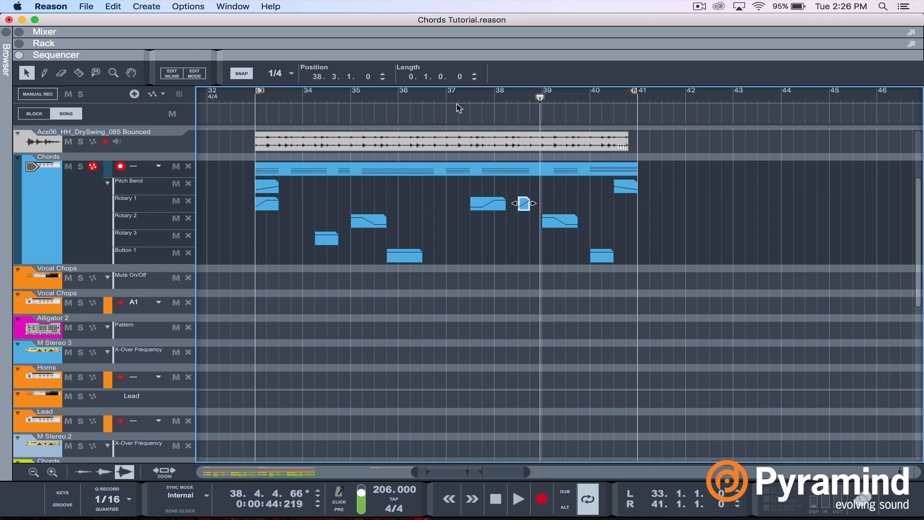
Step: Audition the last Rotary 1 clip at 38.2.1.0 by playing from 37.3.1.0, and delete that clip
click(470, 99)
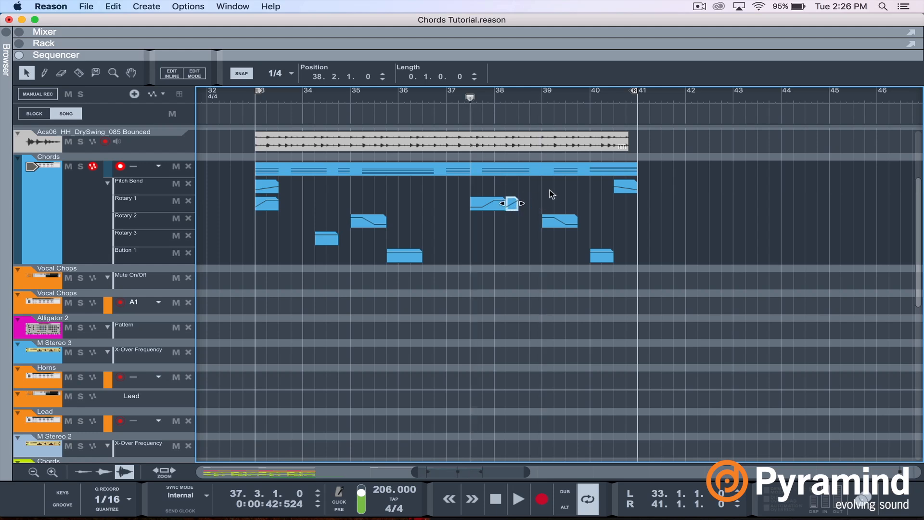
key(space)
key(space)
key(Delete)
Step: Copy the Button 1 clip from 40.1.1.0 to 38.2.1.0, auditioning it at 0.2.0.0 and trimming it to 0.1.0.0
click(602, 254)
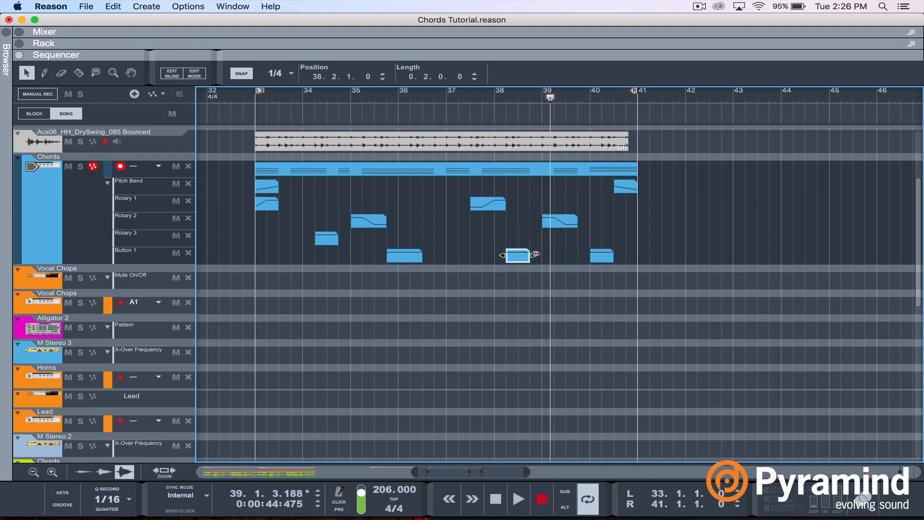
click(470, 95)
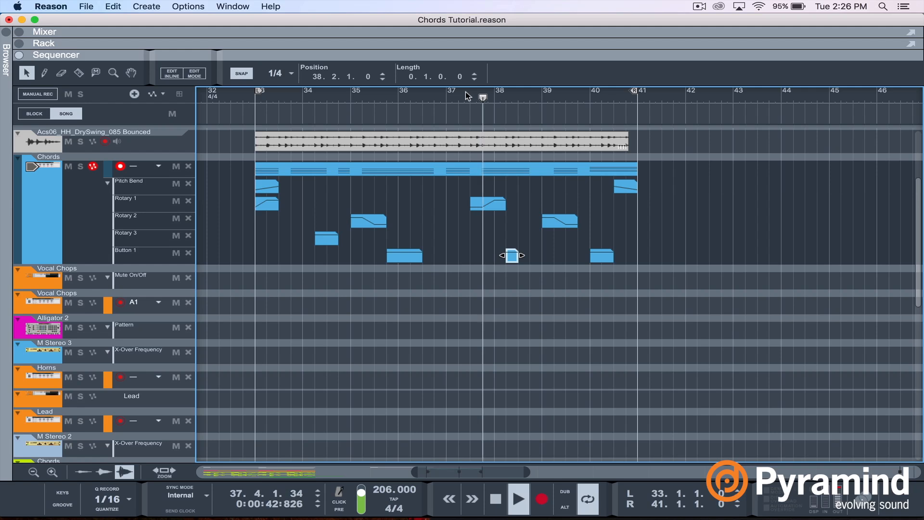
drag(523, 261, 535, 261)
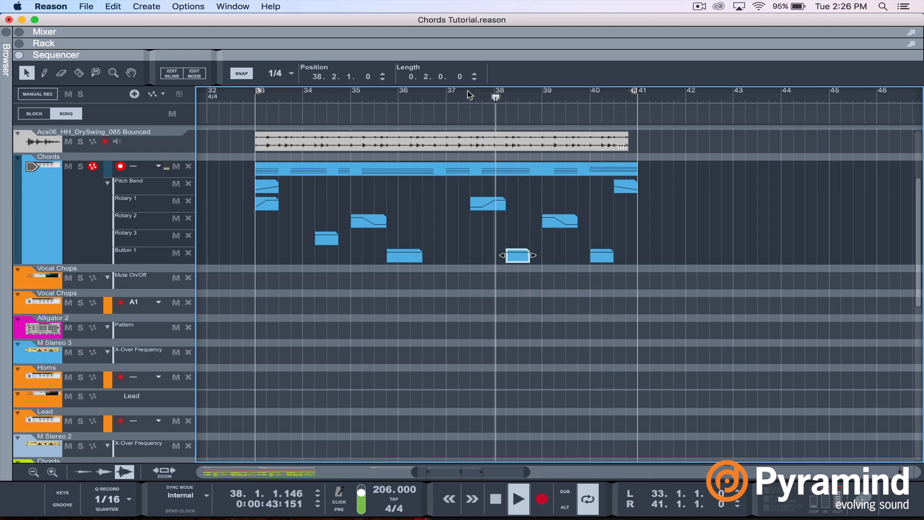
drag(533, 255, 520, 255)
click(524, 217)
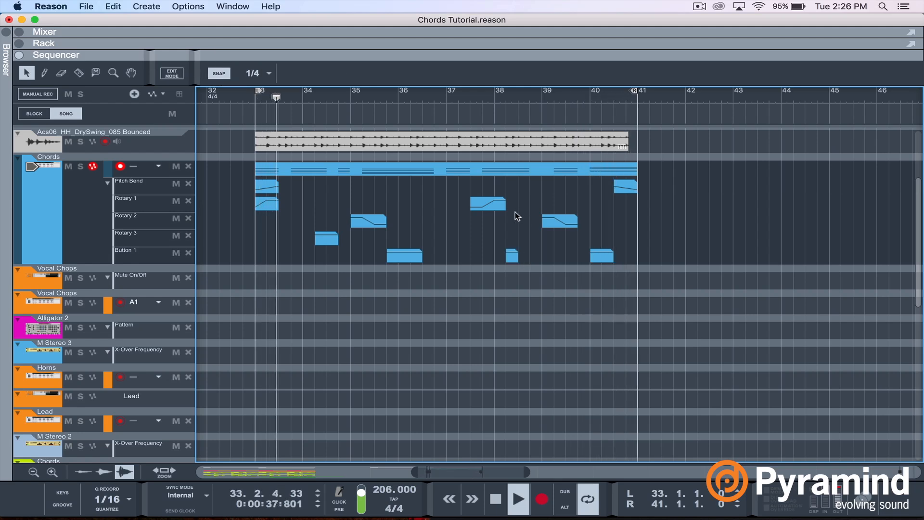
Step: Copy the Rotary 3 clip from 34.2.1.0 to 38.3.1.0 with a length of 0.1.0.0
click(486, 206)
click(326, 245)
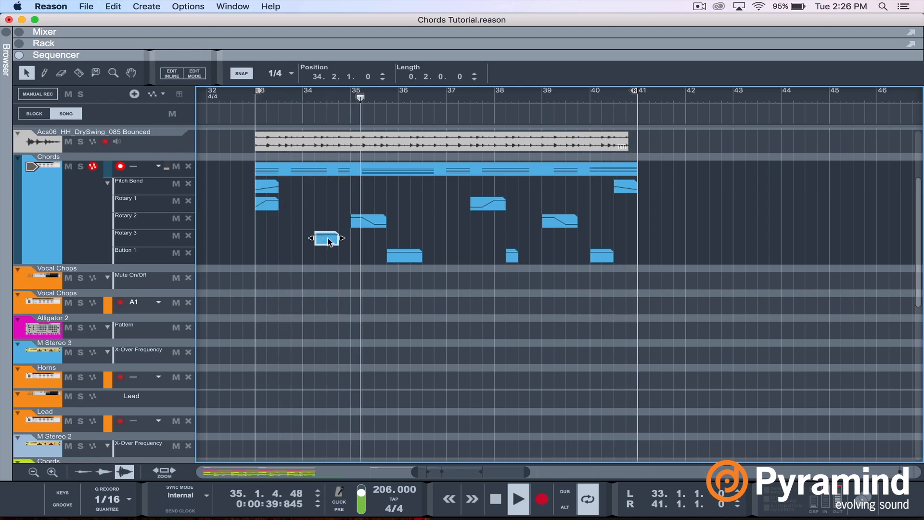
drag(326, 246, 531, 240)
click(532, 212)
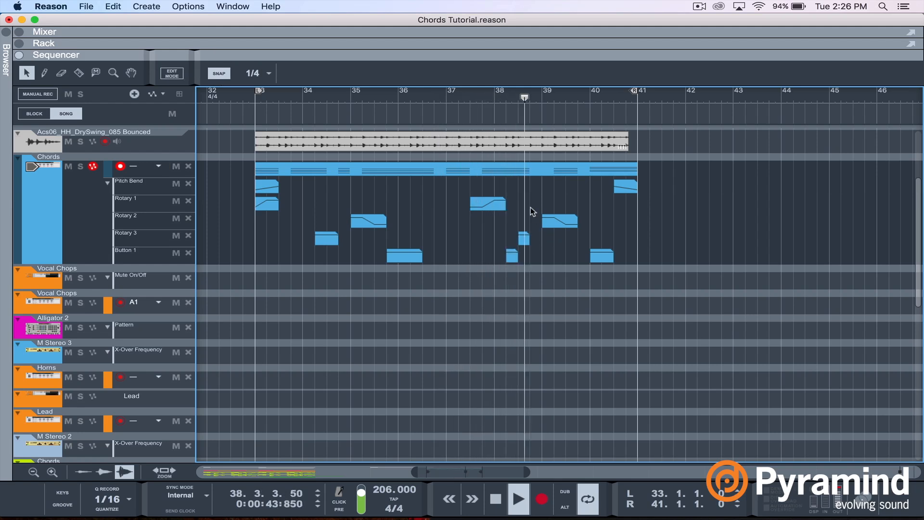
Step: Delete the Button 1 clip at 38.2.1.0 and put the copied Rotary 3 clip at that position with a length of 0.2.0.0
click(511, 256)
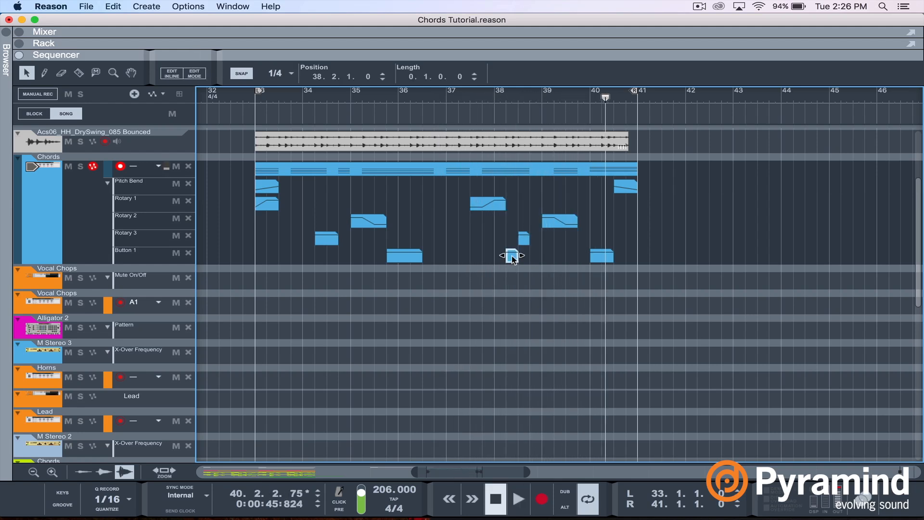
key(Delete)
drag(524, 244, 514, 244)
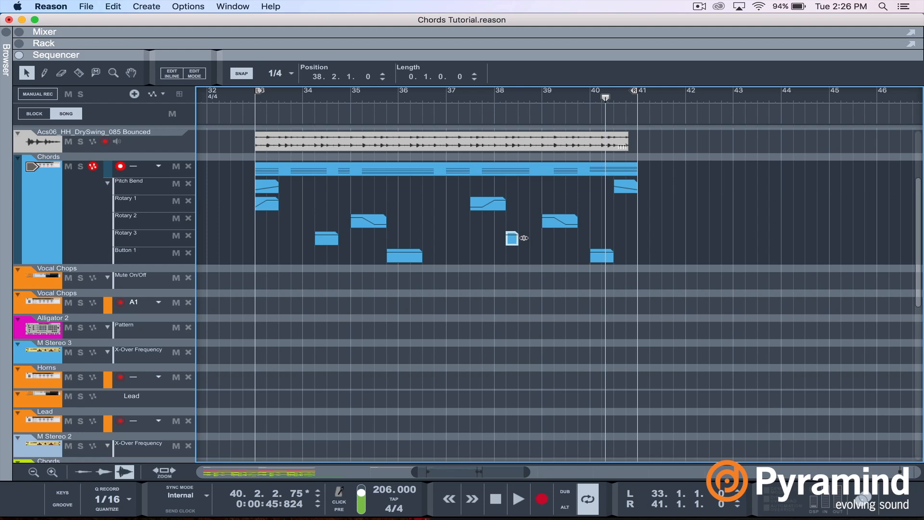
click(482, 97)
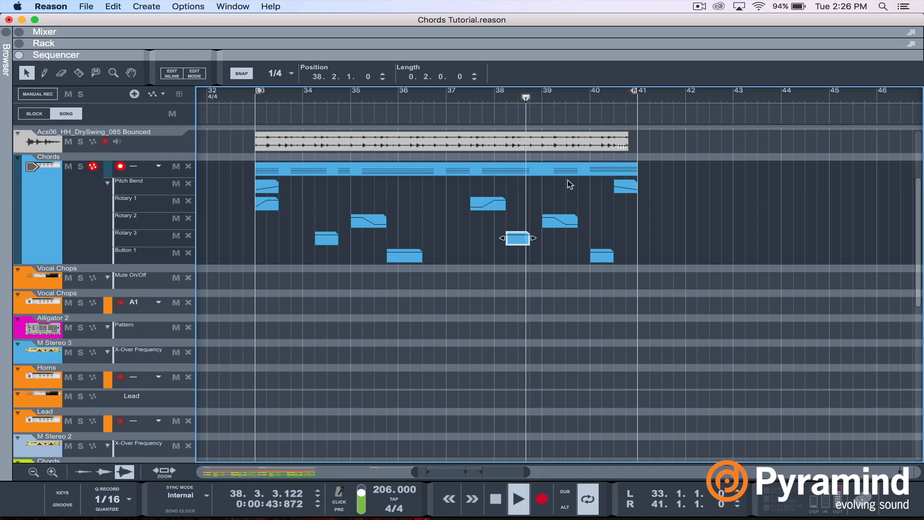
Step: In the Chords note clip, shorten the four-note chord at 37.4.1.0 to 0.3.2.0 with 1/16 snap, and play from 37.3.4.0
double_click(534, 171)
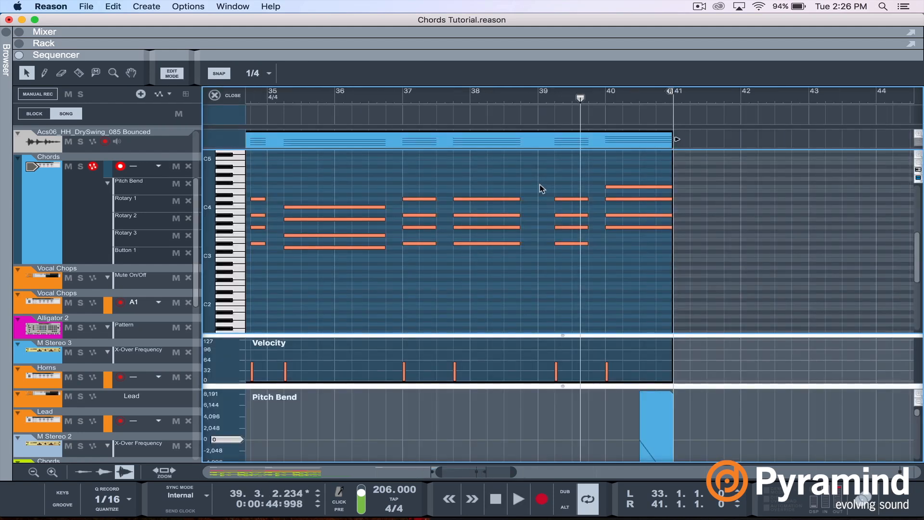
drag(514, 266, 514, 264)
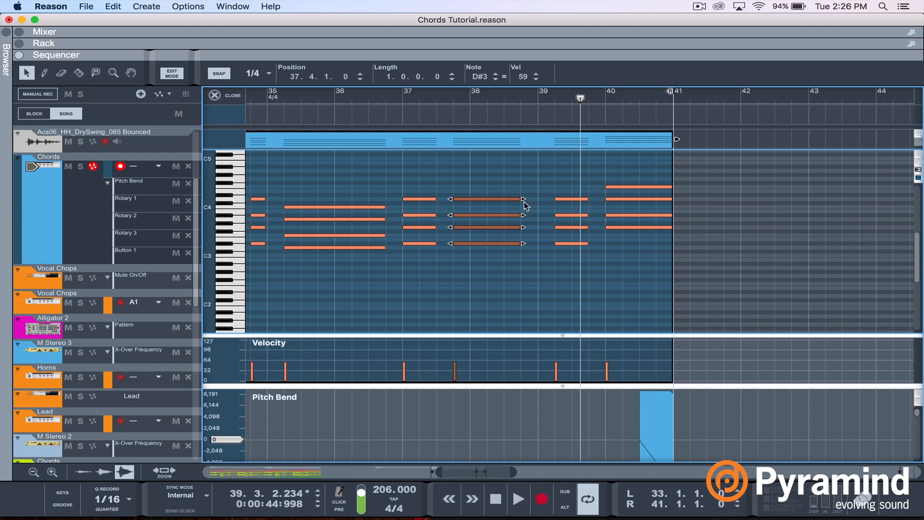
click(254, 73)
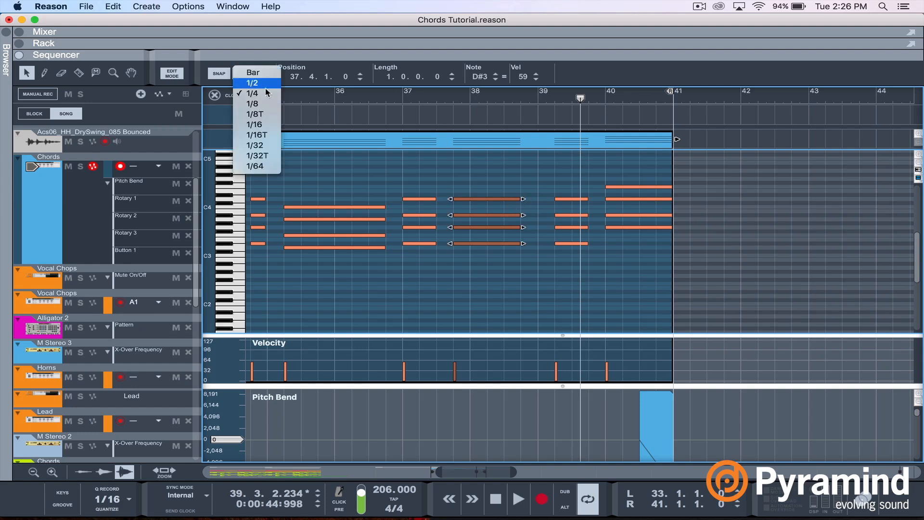
click(264, 125)
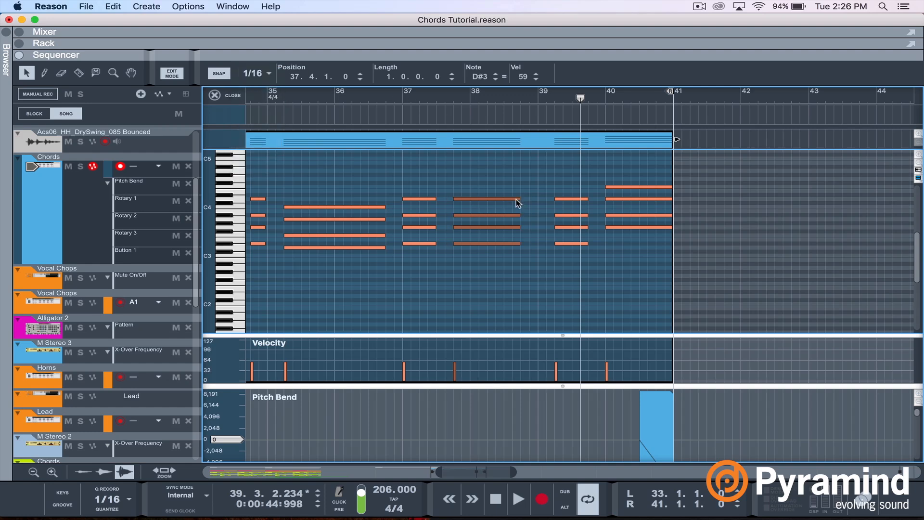
click(443, 99)
key(space)
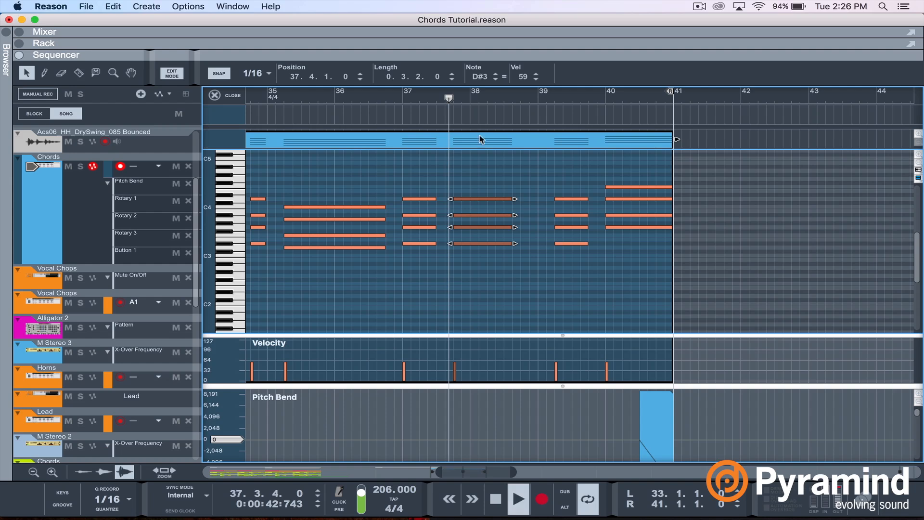
click(215, 95)
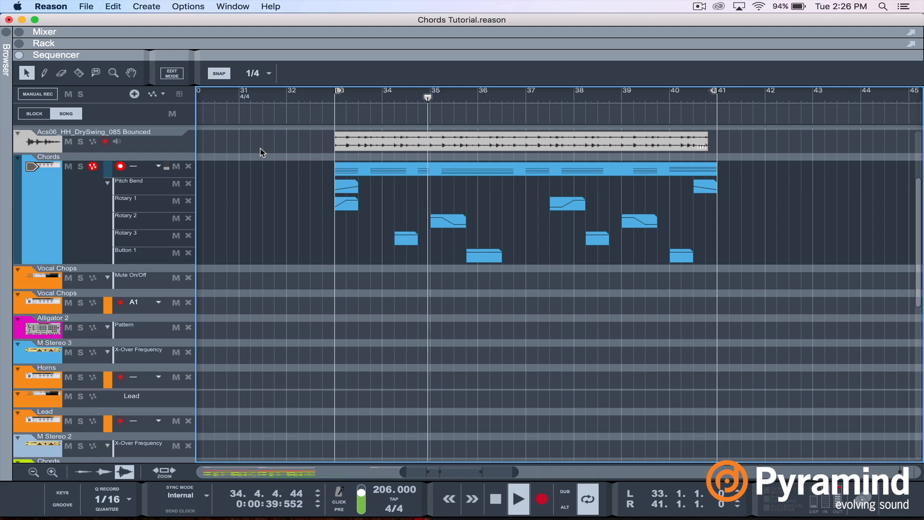
Step: Open the browser beside the sequencer and fit the whole chord part from bar 33 to 41 in view during playback
click(8, 33)
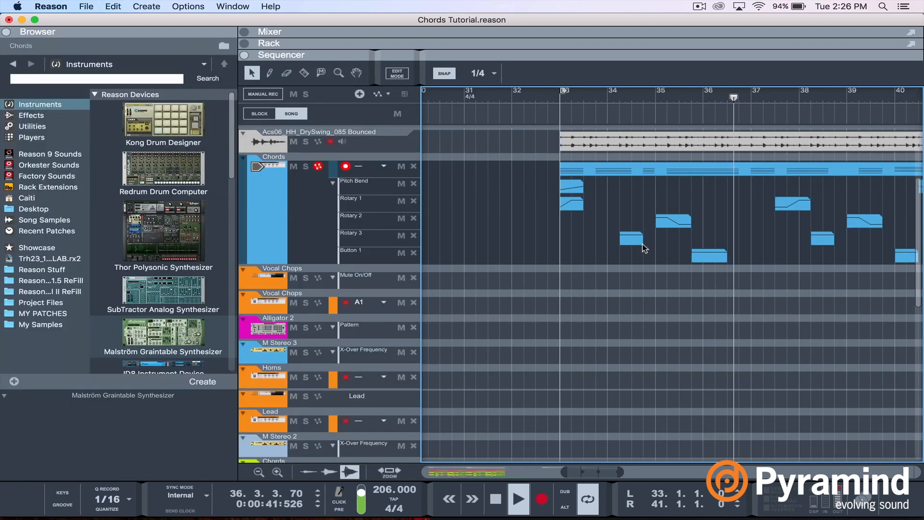
drag(801, 472, 852, 471)
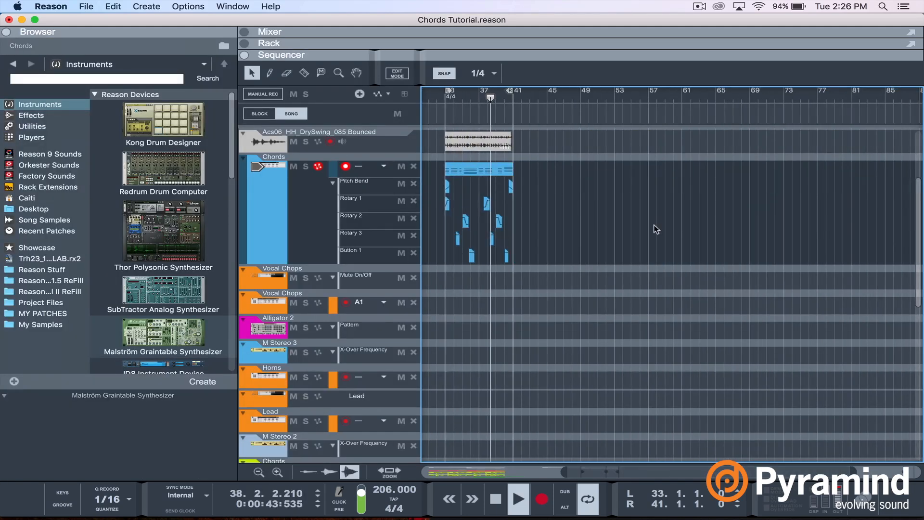
drag(919, 197, 920, 188)
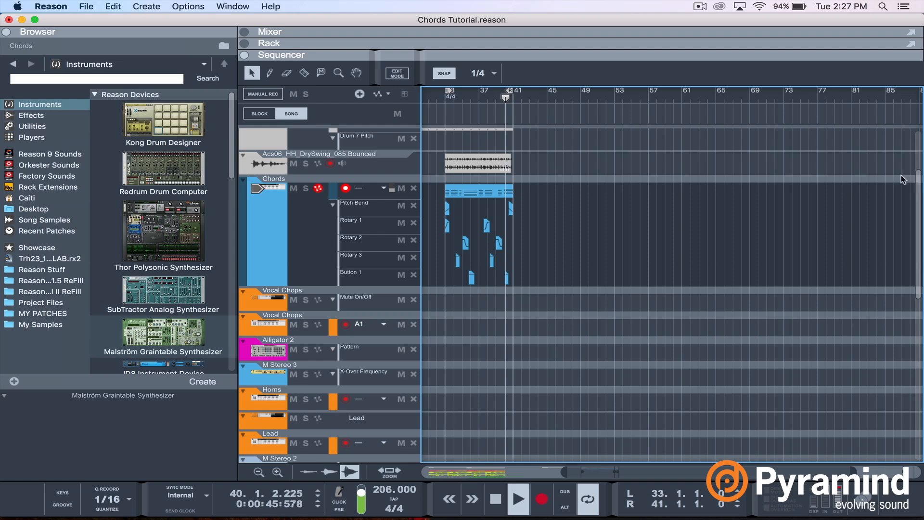